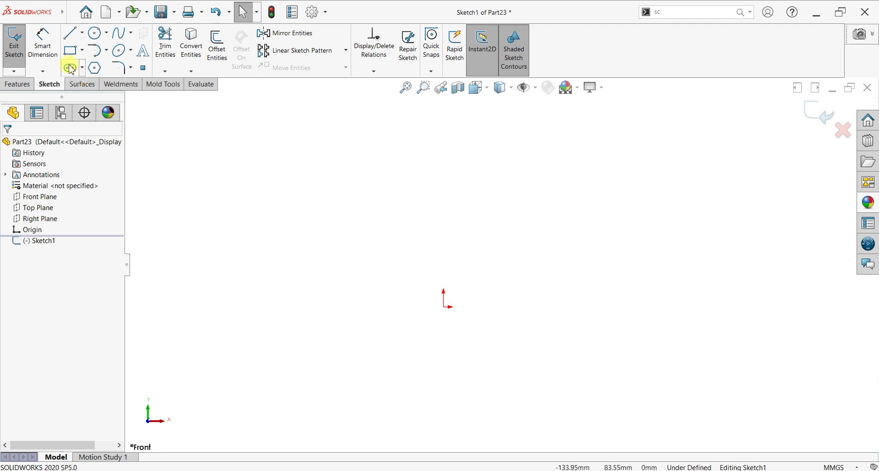
Draw a horizontal centerline about 91.6 mm long from the origin toward negative X.
left_click(83, 34)
left_click(78, 59)
left_click(443, 307)
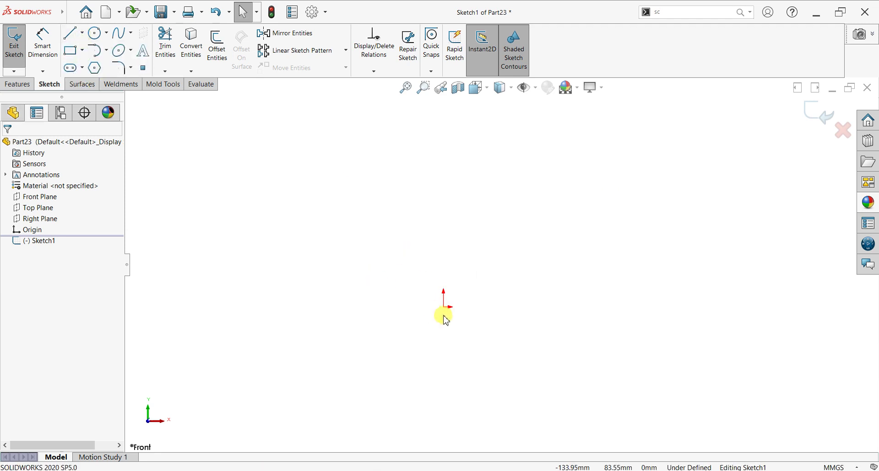
left_click(229, 306)
key("Escape")
key("Escape")
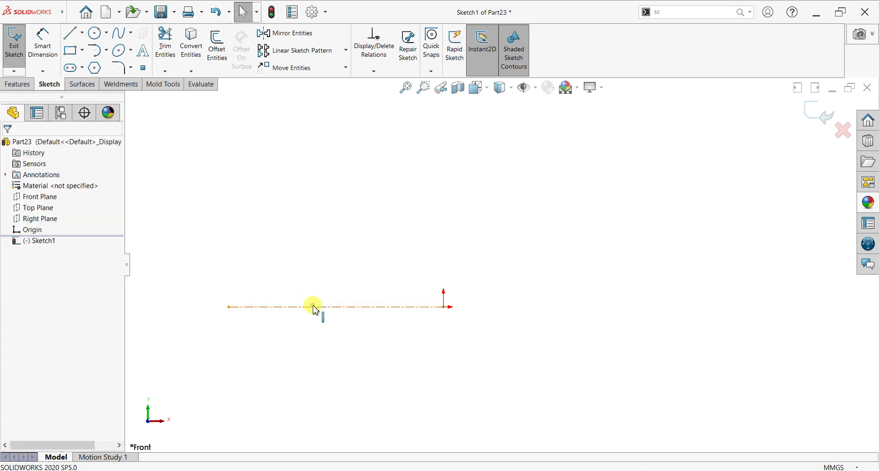
left_click(320, 307)
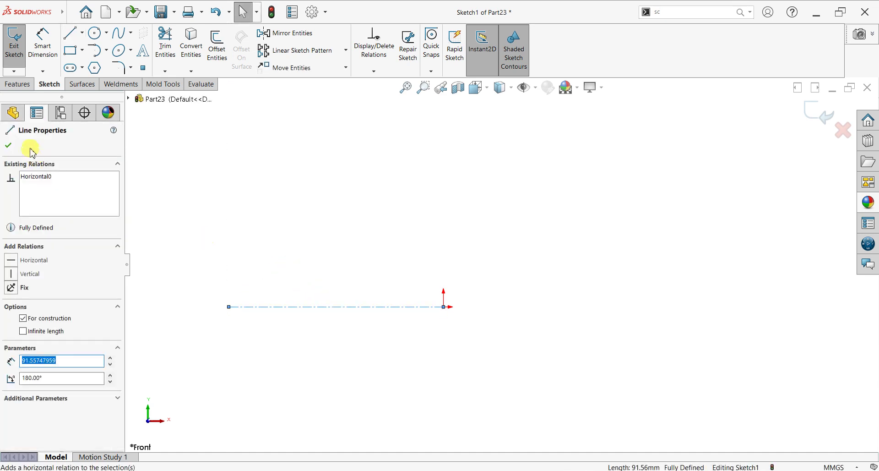
left_click(10, 143)
Sketch a vertical line about 11.7 mm up from the centerline's left end, followed by a horizontal line toward the origin side.
left_click(71, 34)
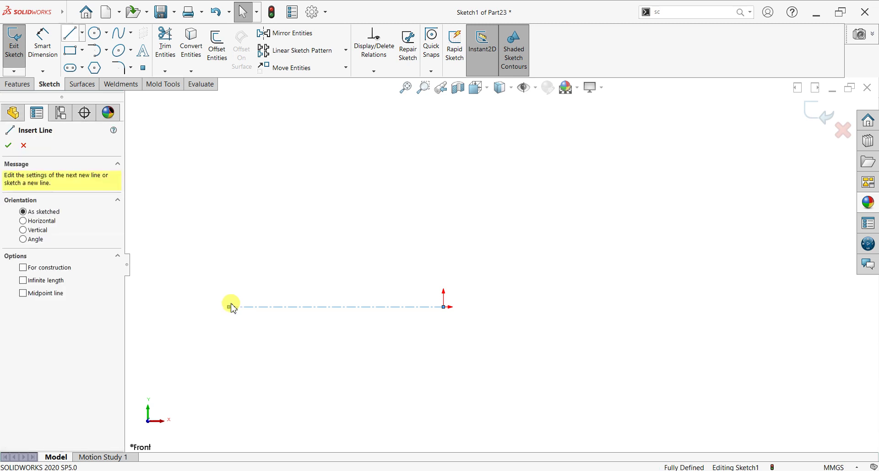
left_click(228, 307)
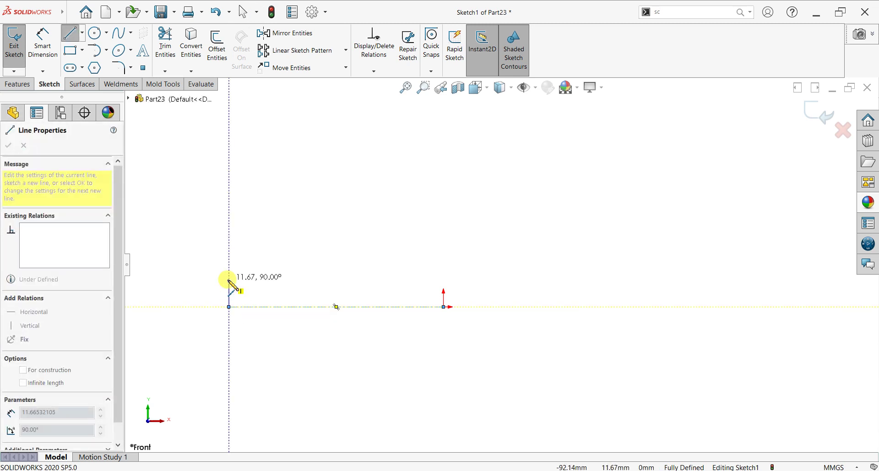
left_click(229, 280)
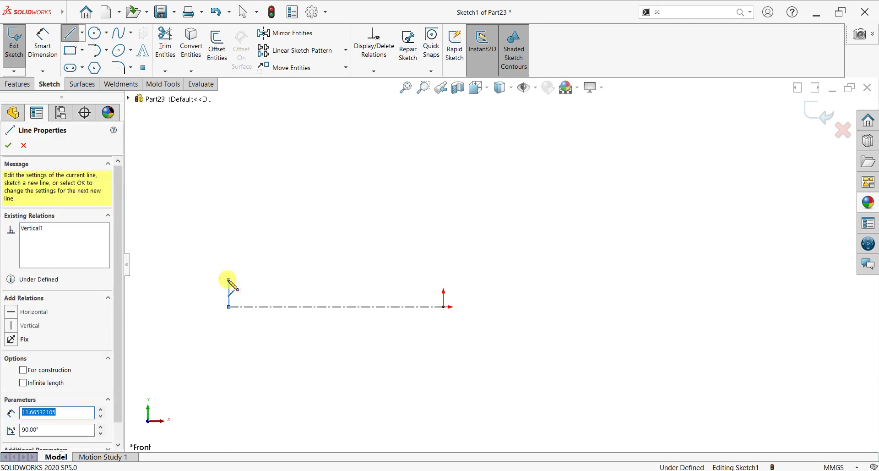
left_click(280, 278)
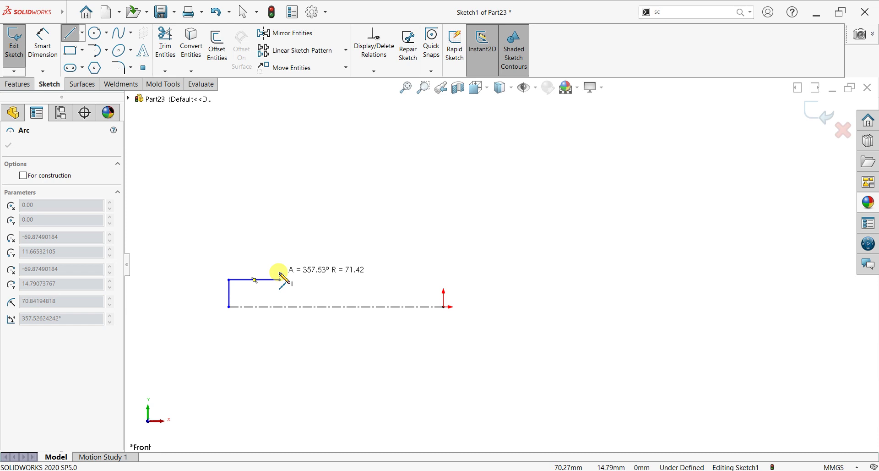
key("Escape")
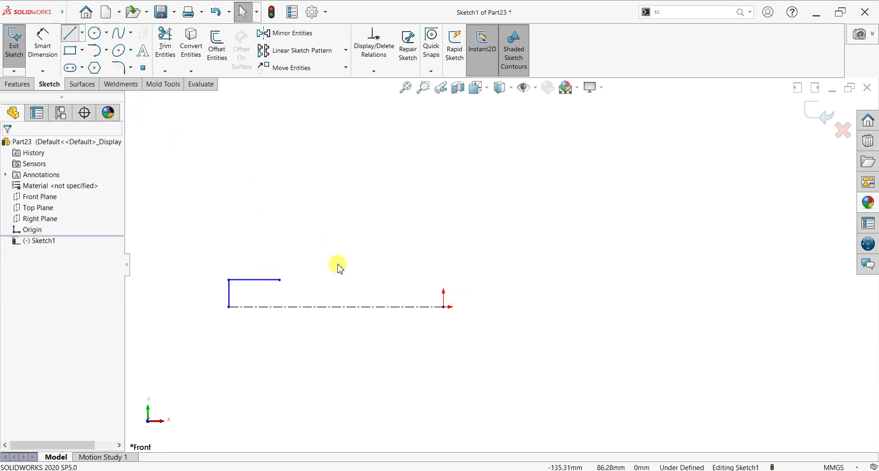
Continue the profile with a small step, a rising sloped line, a horizontal line about 42 mm long and a vertical line to the origin.
left_click(280, 279)
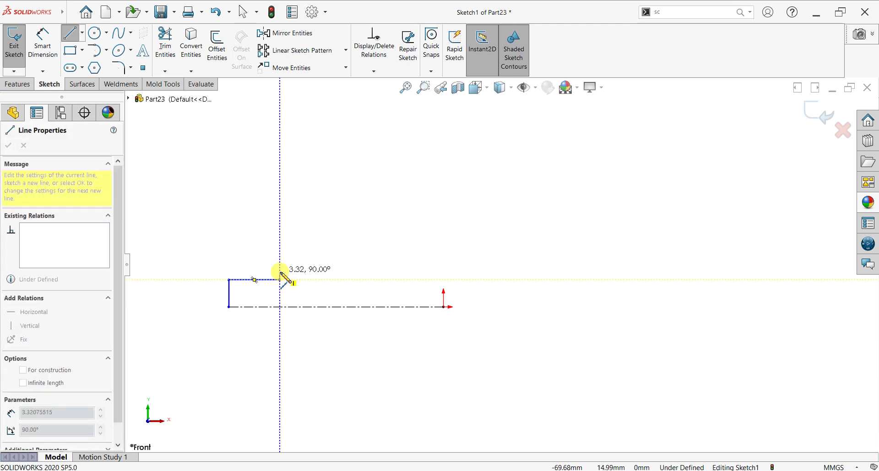
left_click(281, 273)
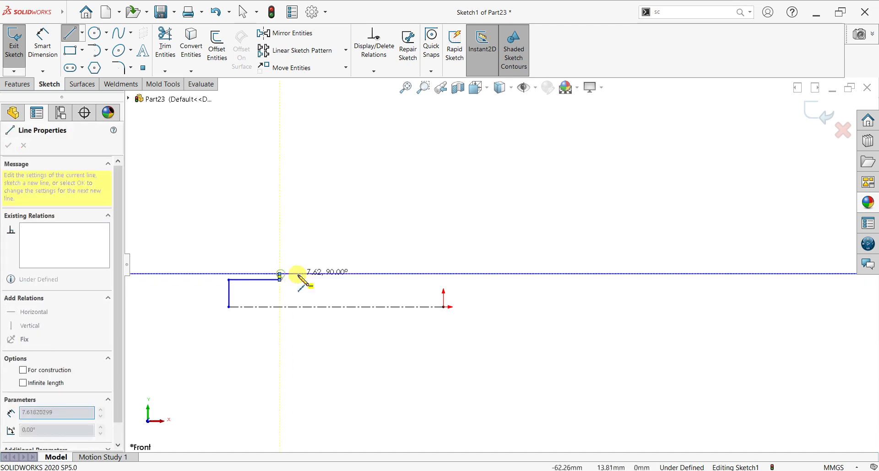
left_click(293, 273)
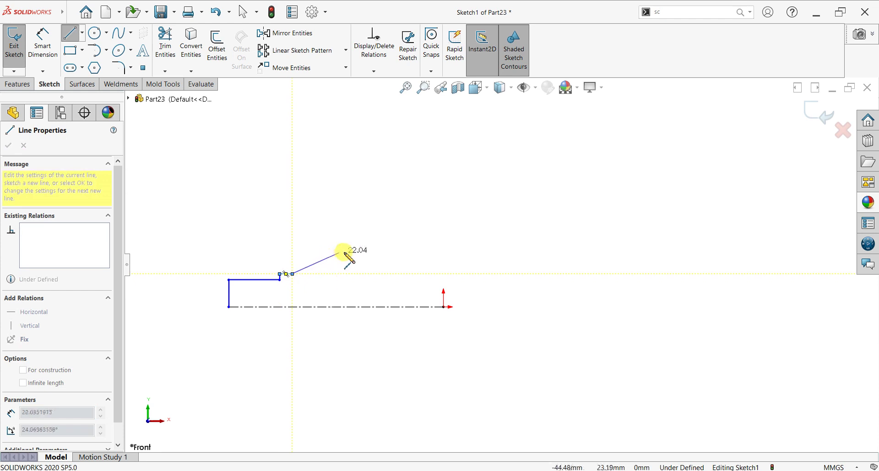
left_click(345, 252)
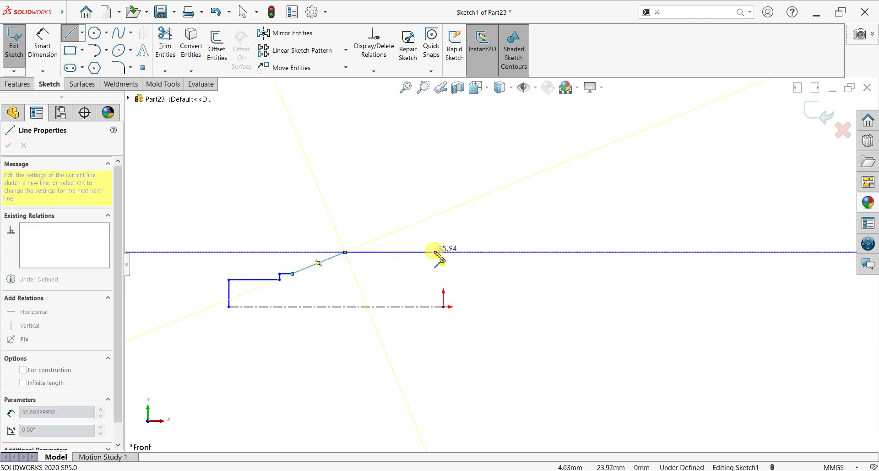
left_click(443, 252)
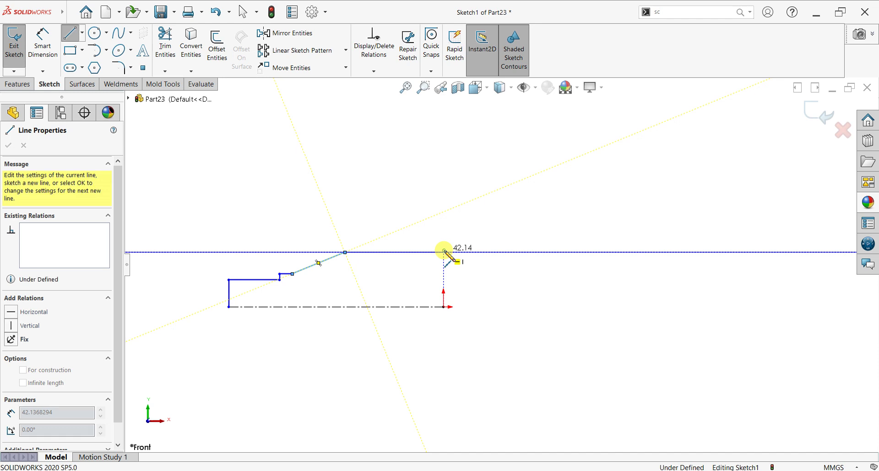
left_click(444, 307)
right_click(476, 250)
left_click(476, 262)
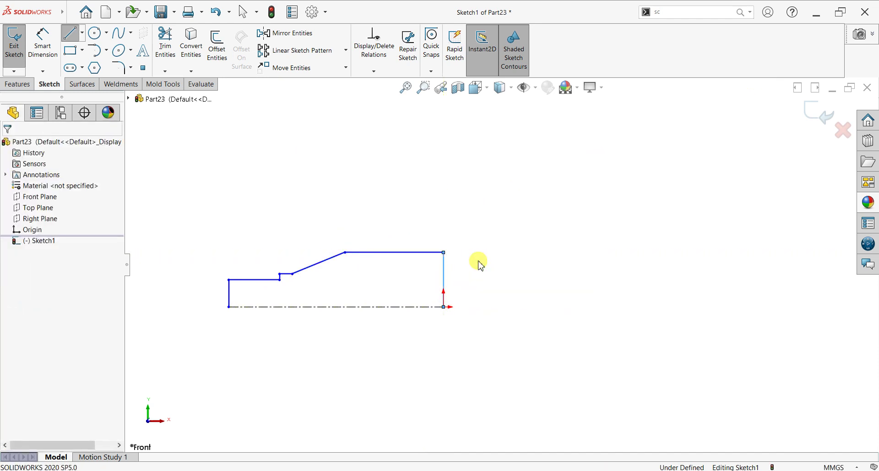
Dimension the centerline's length as 150 mm.
scroll(398, 300, "down", 1)
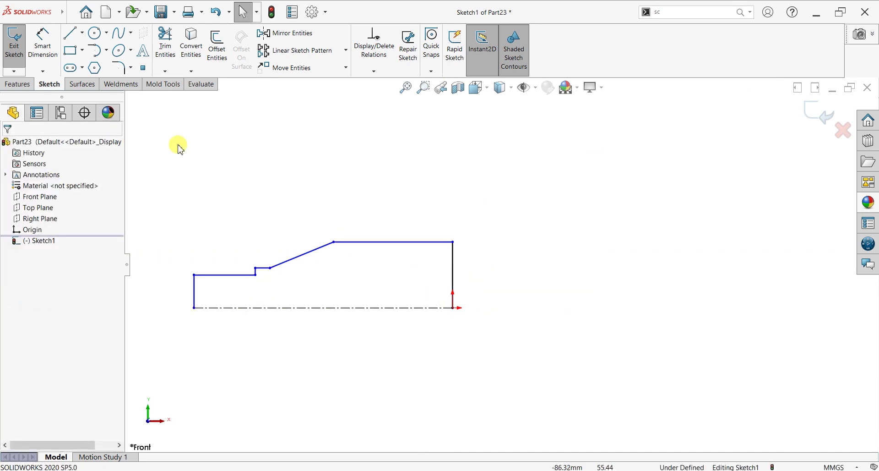
left_click(41, 43)
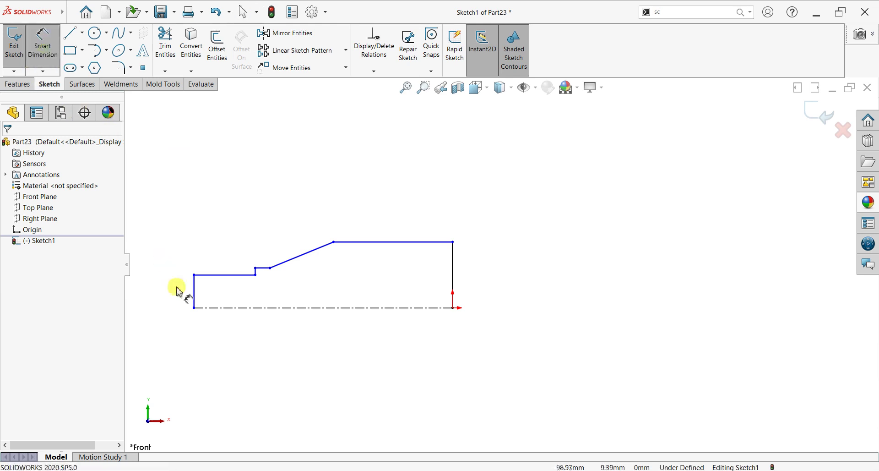
left_click(286, 308)
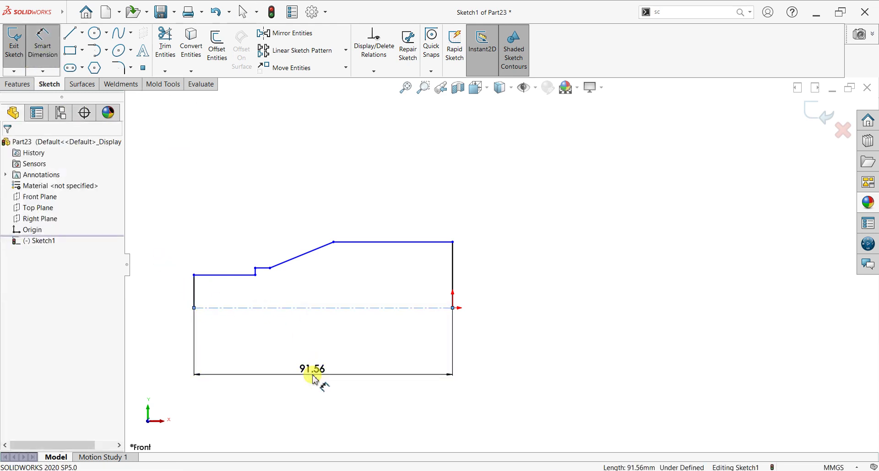
left_click(313, 373)
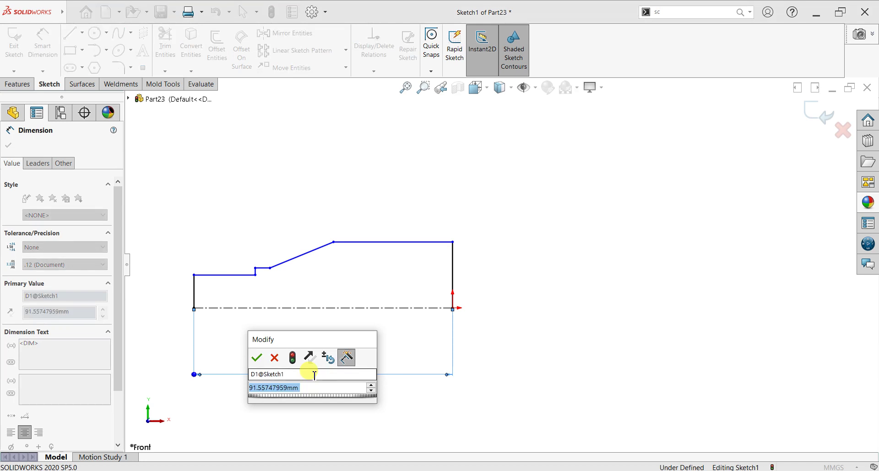
type("150")
key("Return")
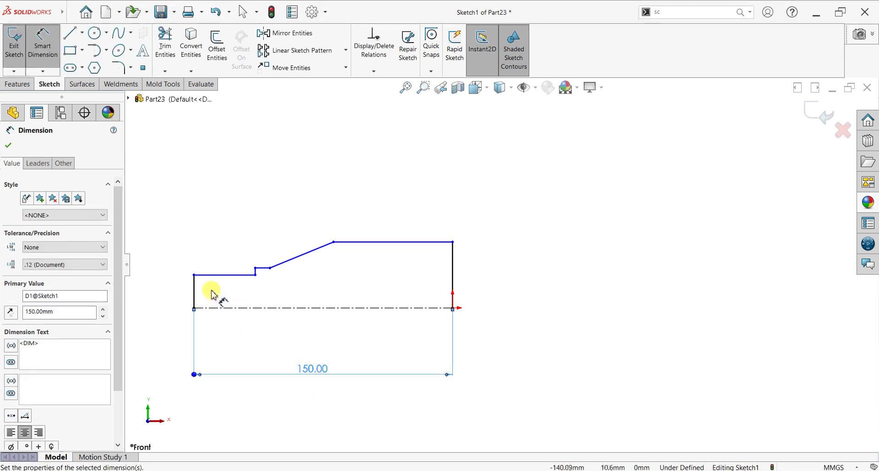
Dimension the vertical line at the profile's left end as 20 mm.
left_click(196, 289)
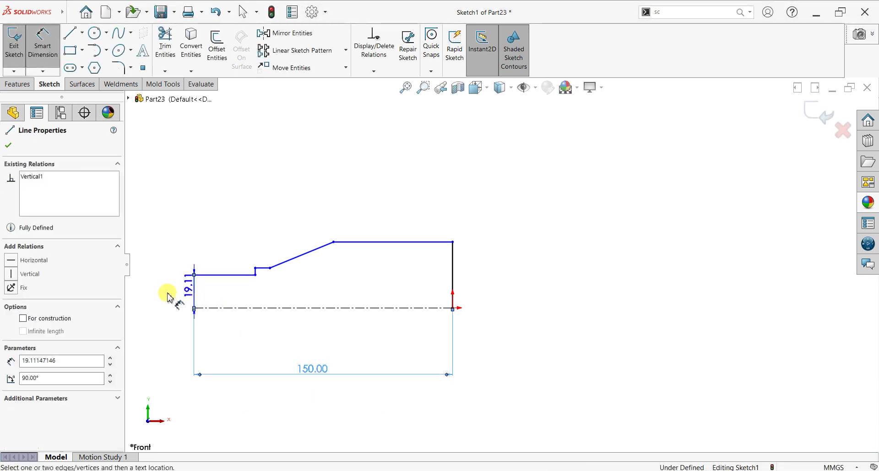
left_click(161, 298)
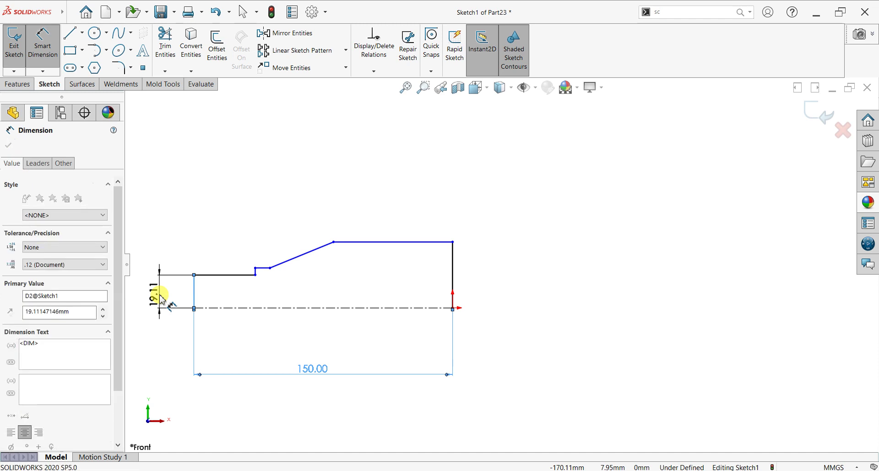
type("20")
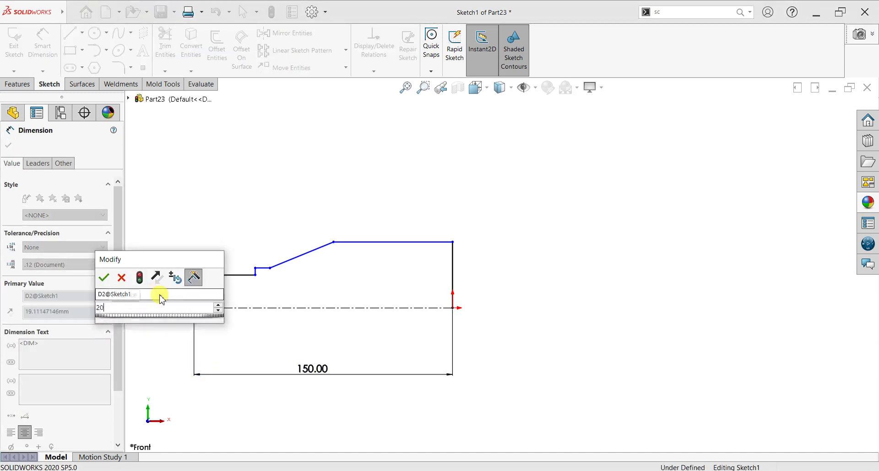
key("Return")
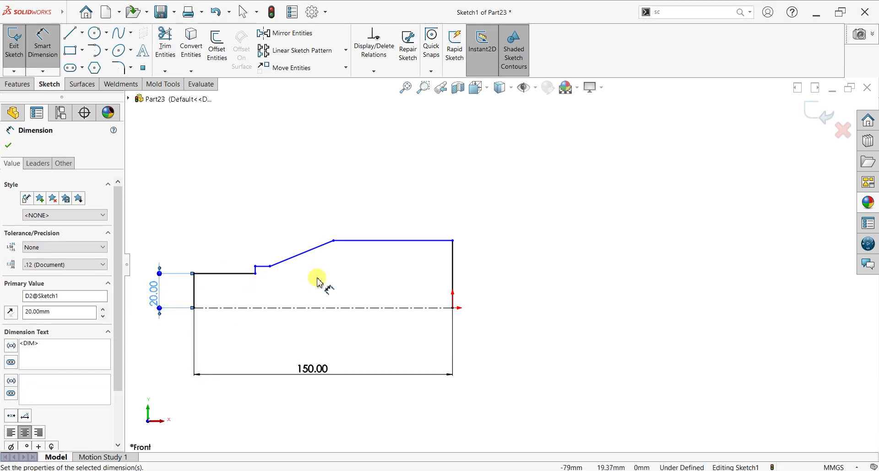
Dimension the vertical line above the origin as 38 mm.
left_click(511, 276)
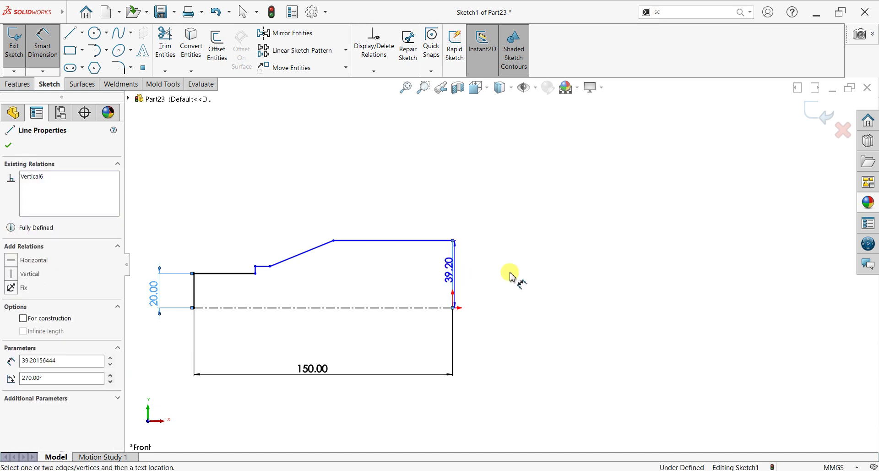
left_click(512, 273)
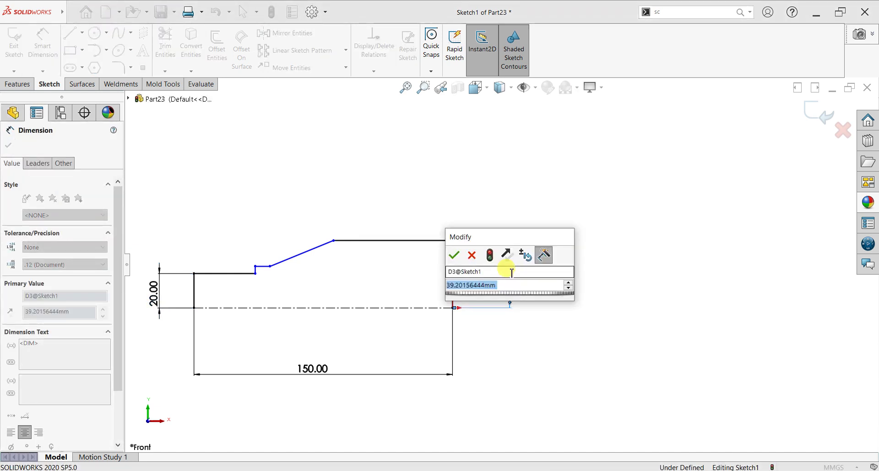
type("38")
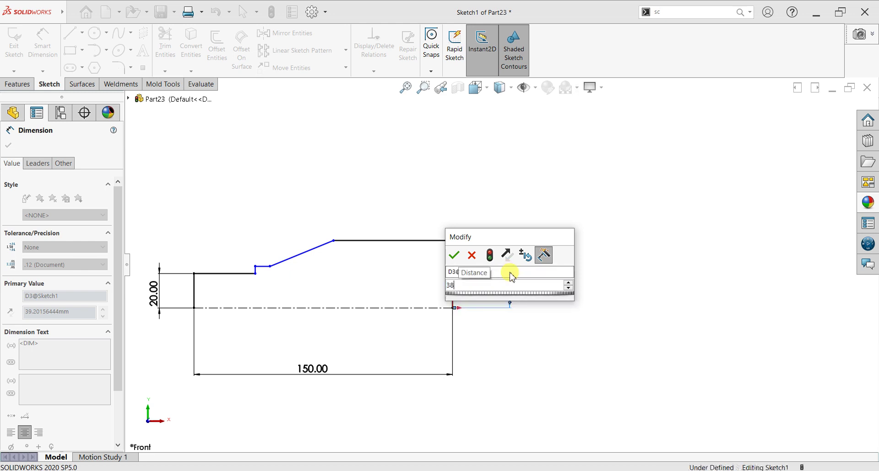
key("Return")
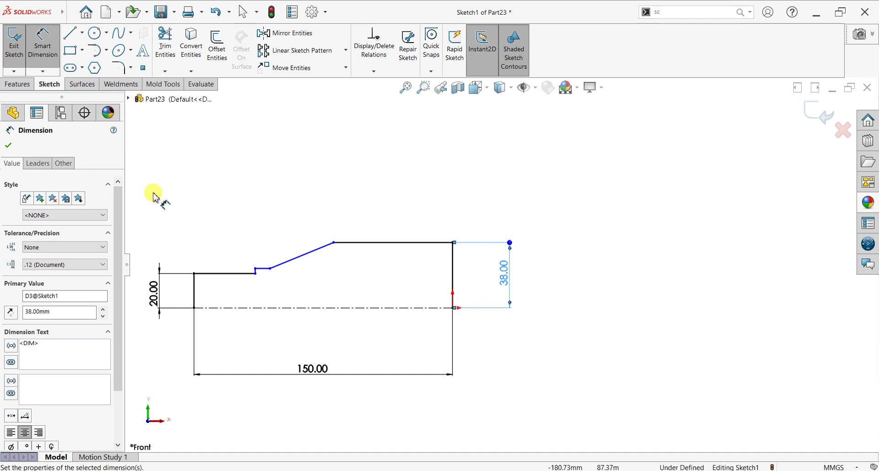
Dimension the height of the small step between the two lower horizontal lines as 2 mm.
scroll(270, 282, "down", 1)
left_click(276, 265)
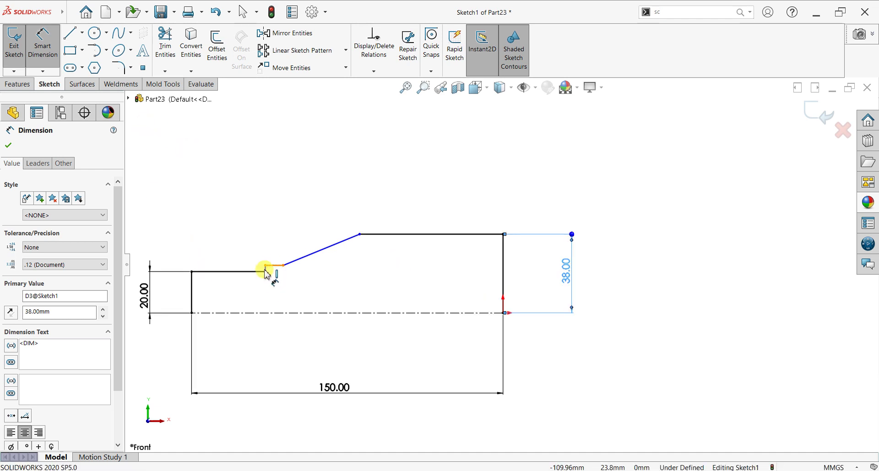
left_click(254, 271)
left_click(234, 255)
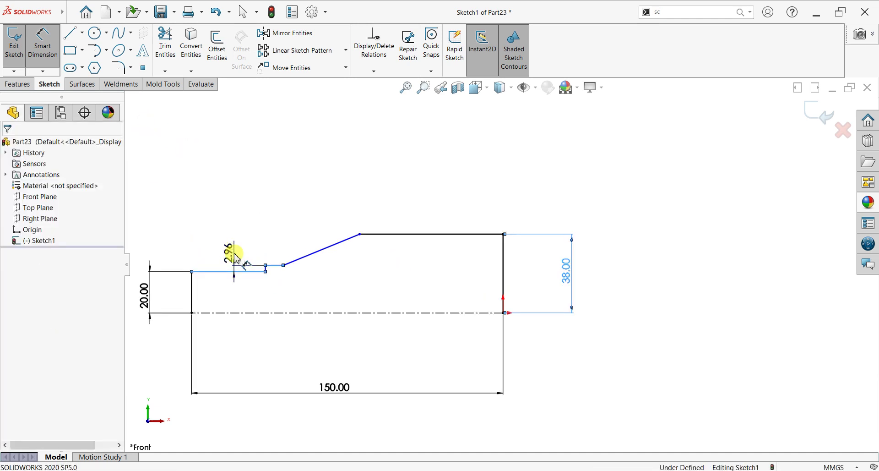
type("2")
key("Return")
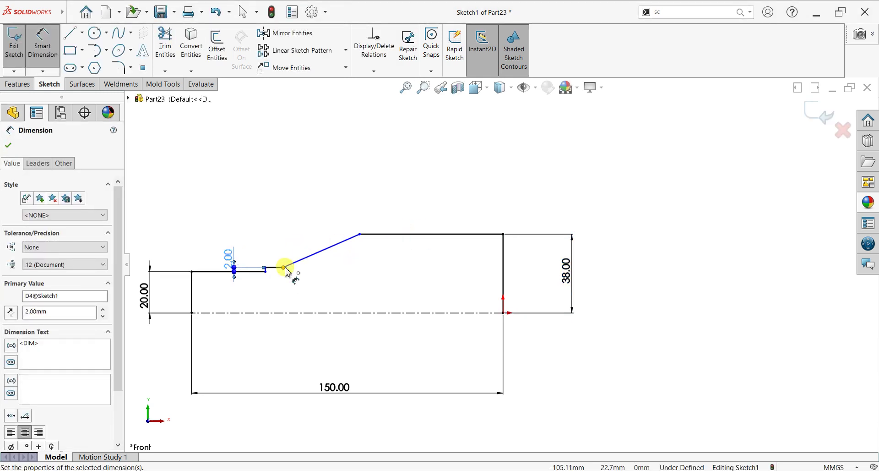
Dimension the horizontal line at the profile's left end as 35 mm.
scroll(285, 270, "up", 2)
scroll(287, 281, "down", 2)
scroll(286, 281, "down", 1)
left_click(358, 263)
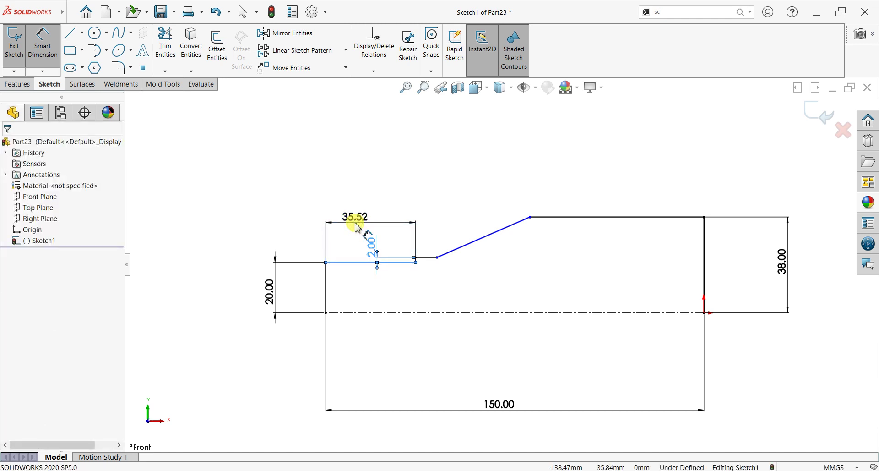
left_click(358, 226)
key("Return")
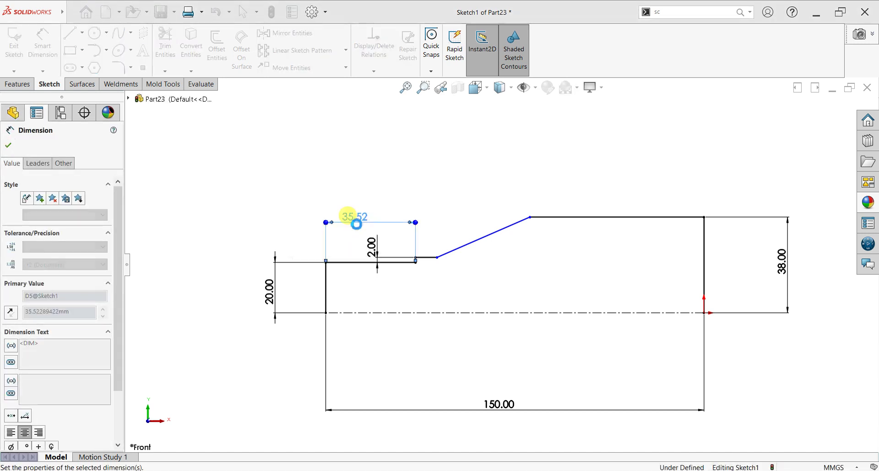
Dimension the short horizontal line of the small step as 5 mm.
left_click(426, 260)
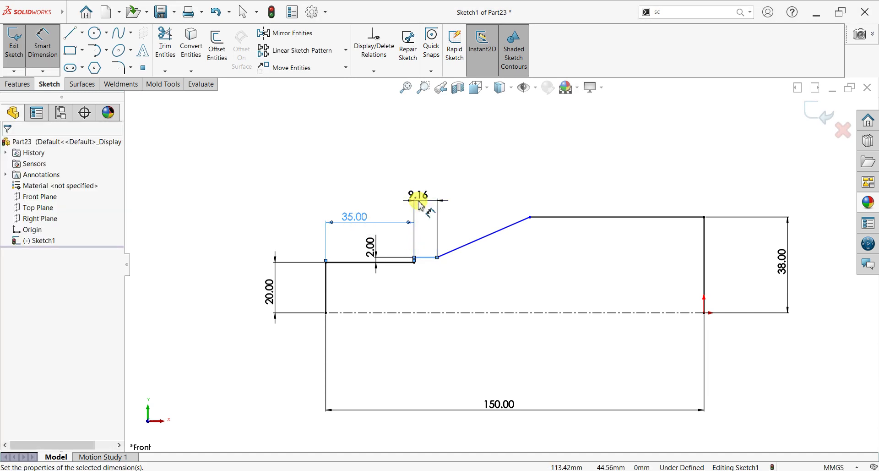
left_click(421, 206)
type("5")
key("Return")
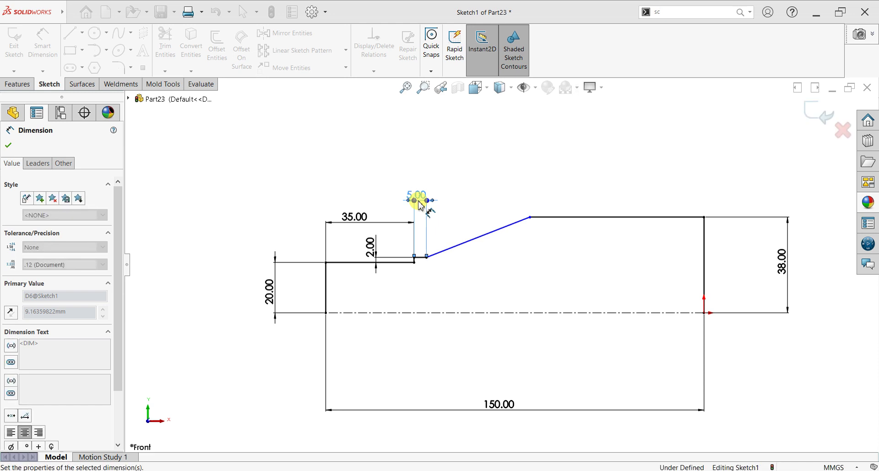
Dimension the horizontal distance between the endpoints of the sloped line as 38 mm.
left_click(427, 258)
left_click(530, 217)
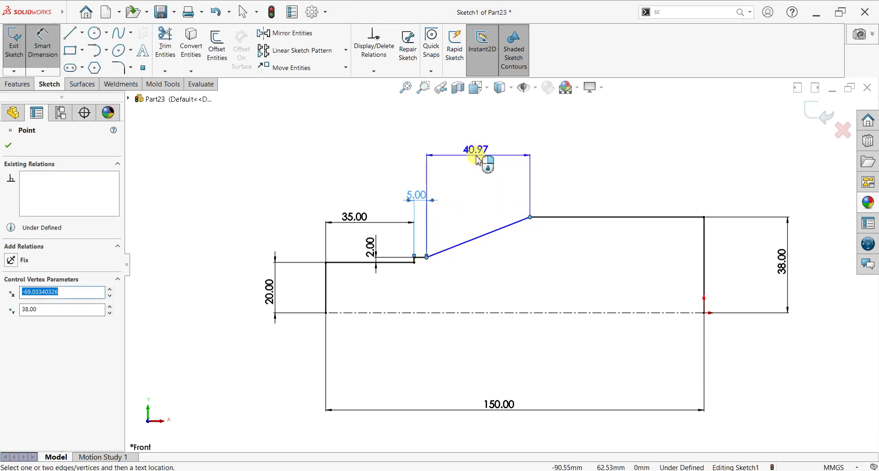
left_click(479, 160)
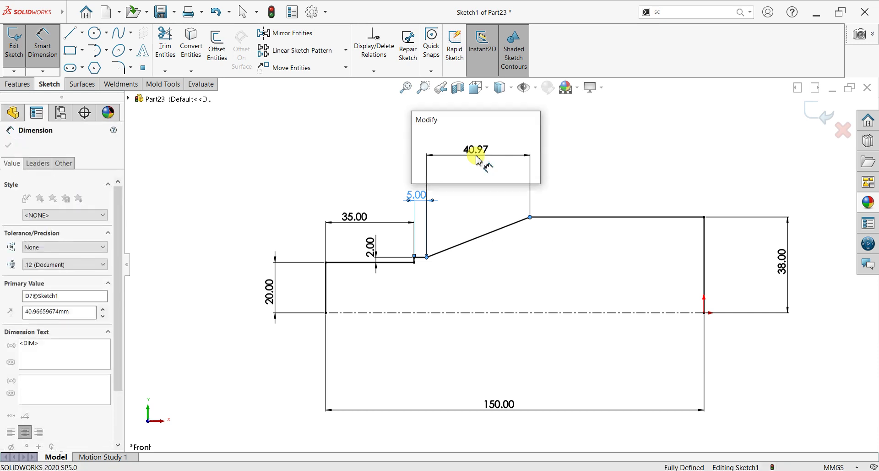
type("38")
key("Return")
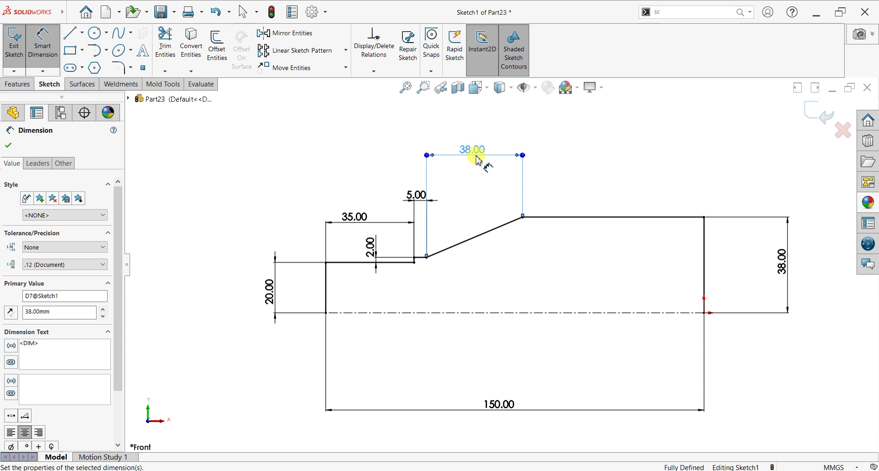
left_click(8, 145)
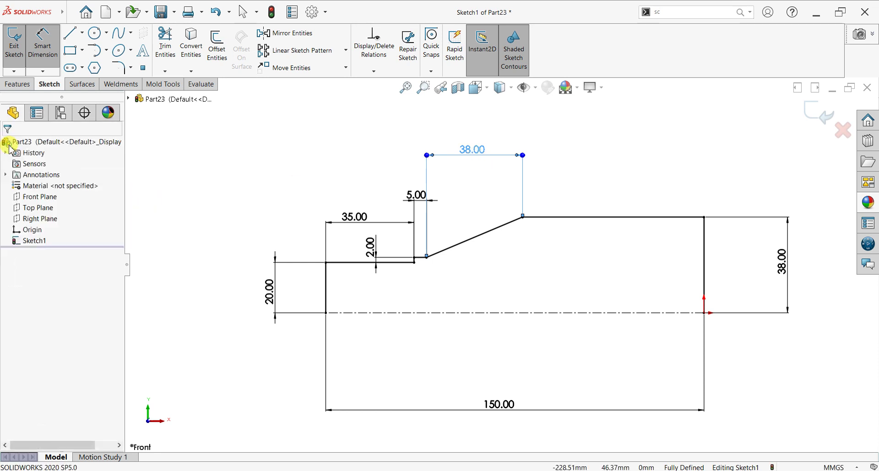
Revolve the half-profile 360° about the horizontal centerline into a solid body.
left_click(17, 83)
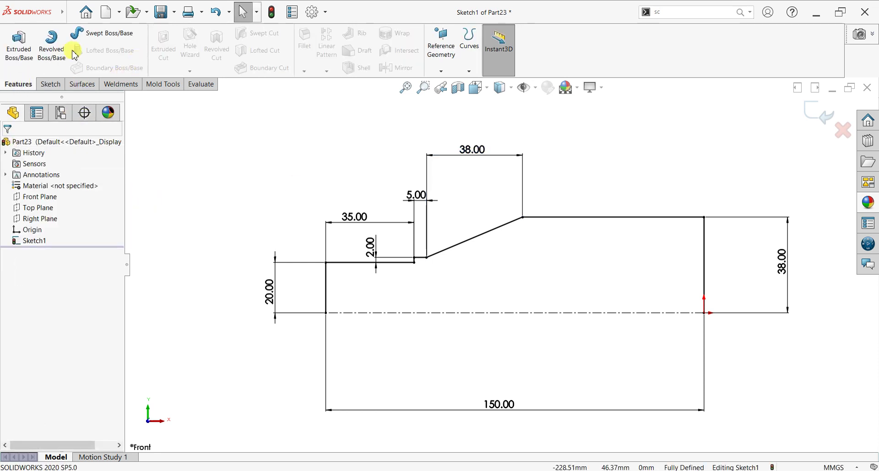
left_click(51, 45)
left_click(462, 248)
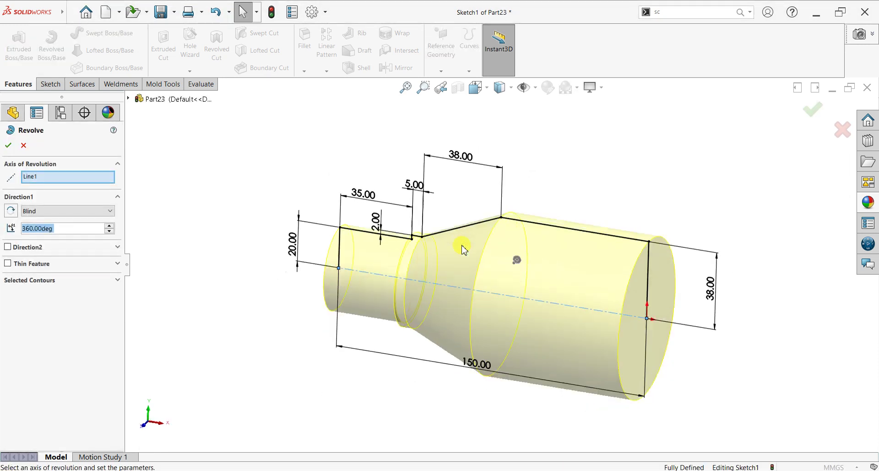
left_click(9, 145)
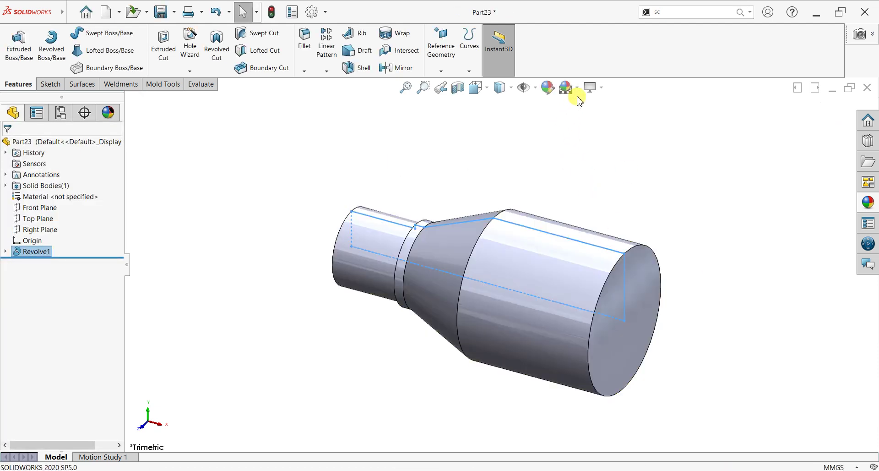
left_click(577, 88)
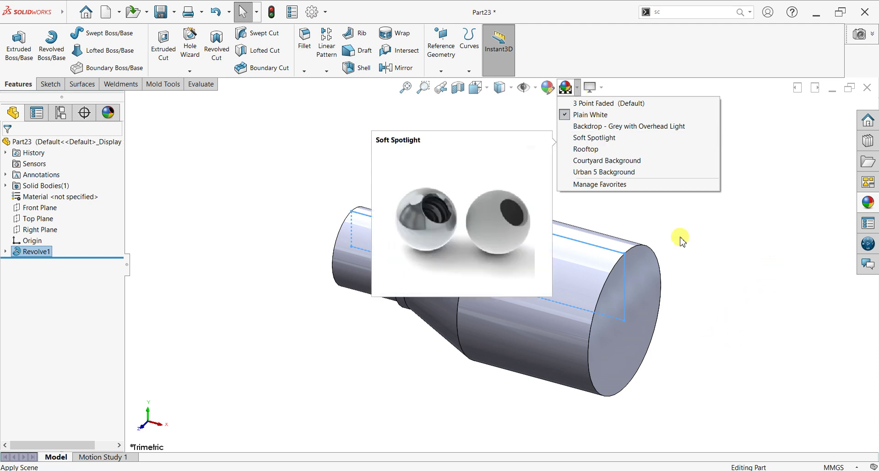
left_click(687, 220)
Start a sketch on the large end face and draw a circle about 85.5 mm in diameter centred on the origin.
mouse_move(692, 304)
middle_mouse_down()
mouse_move(667, 280)
mouse_move(734, 270)
mouse_move(710, 270)
mouse_move(711, 284)
mouse_move(683, 277)
mouse_move(614, 298)
middle_mouse_up()
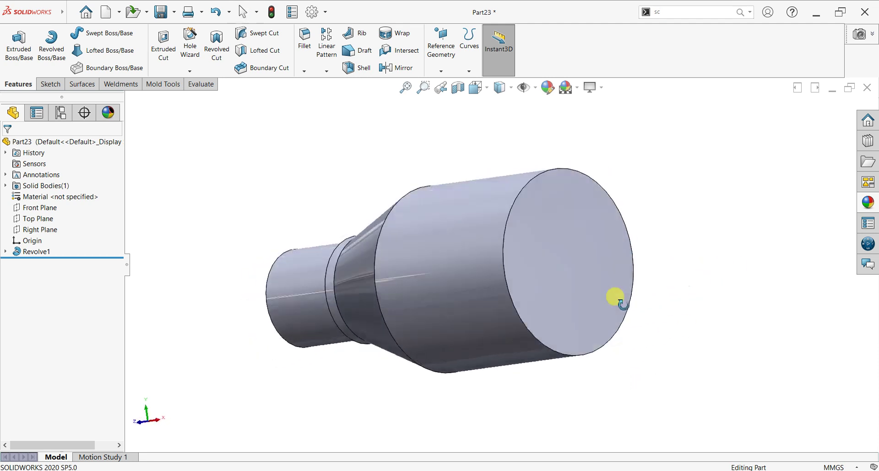
left_click(601, 300)
key("ctrl+8")
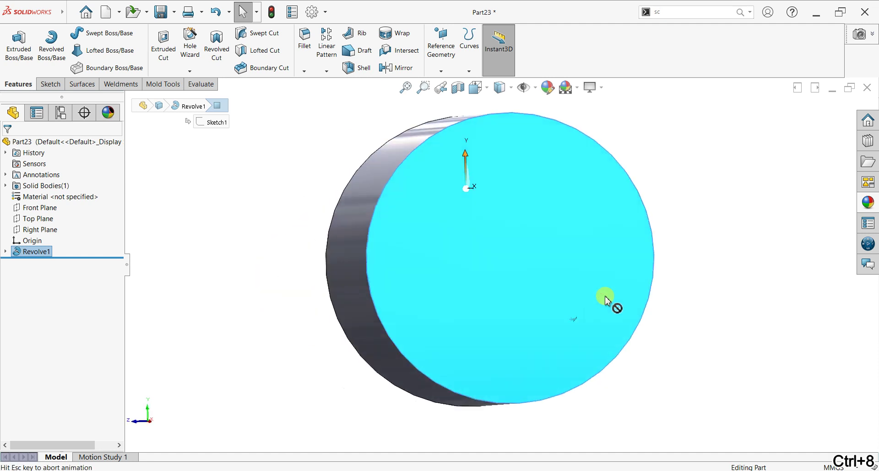
left_click(50, 85)
left_click(13, 43)
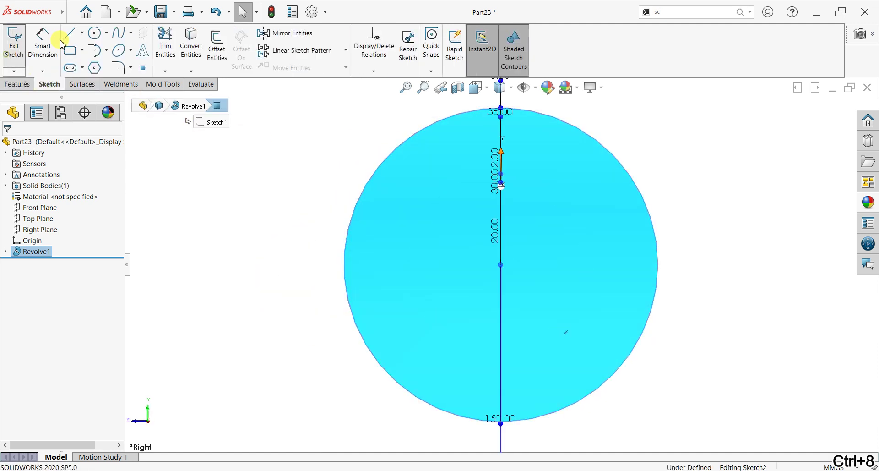
left_click(501, 265)
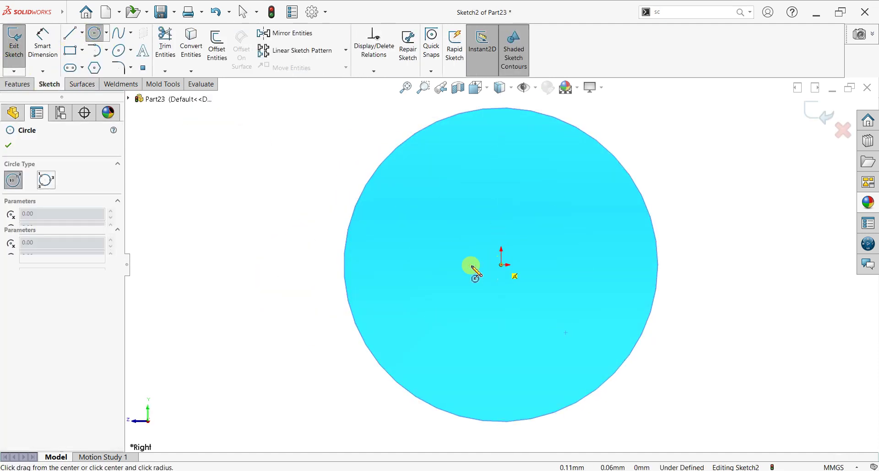
left_click(328, 299)
Dimension the diameter of the circle around the large end face as 85.50 mm.
left_click(43, 42)
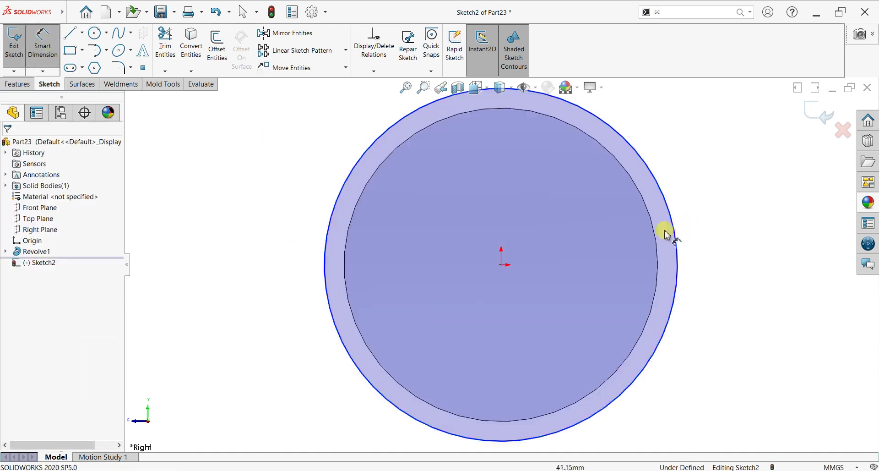
left_click(724, 257)
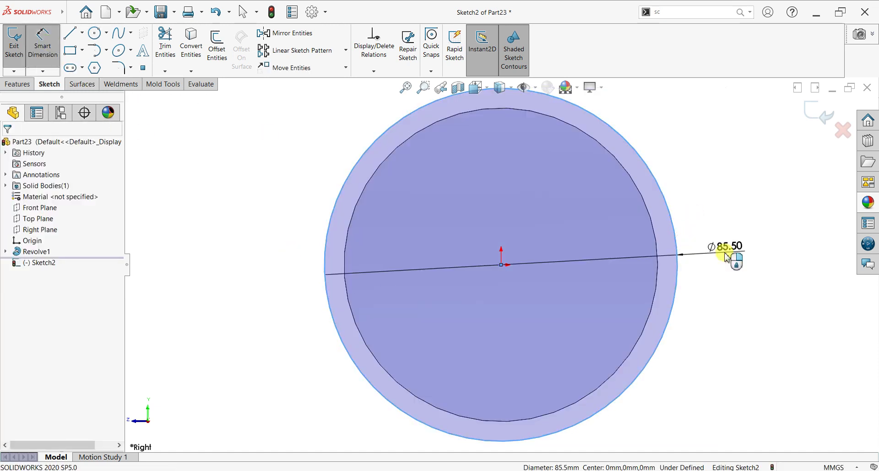
left_click(726, 257)
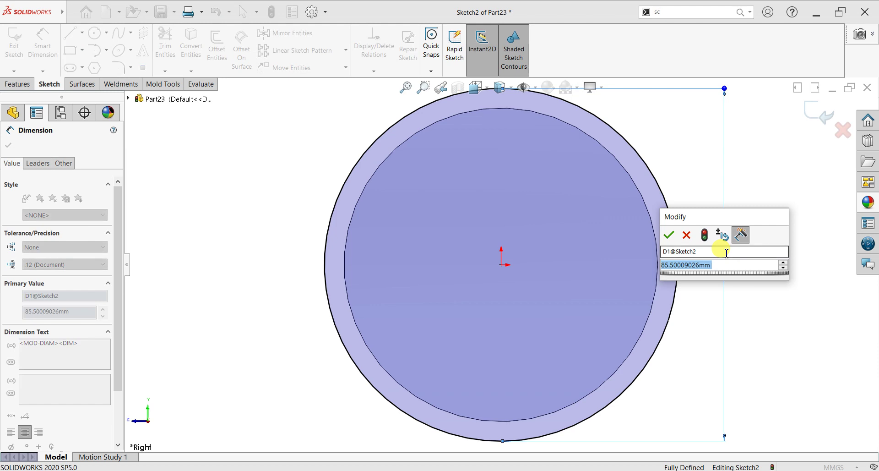
type("85.50")
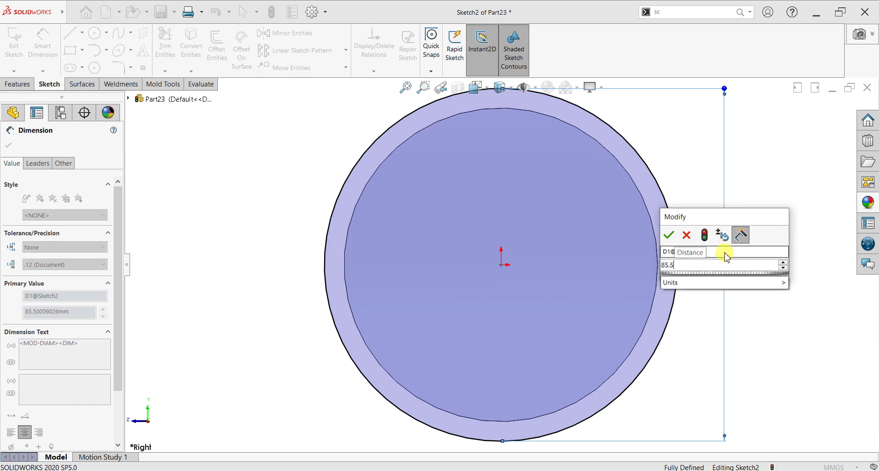
key("Return")
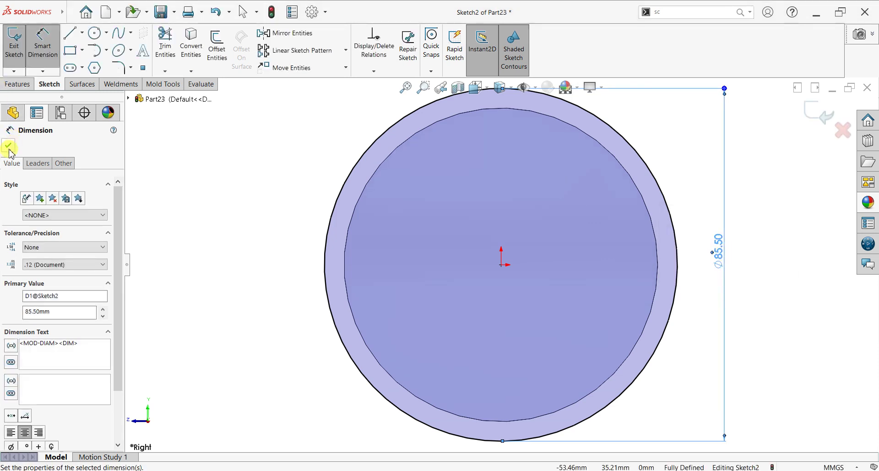
left_click(8, 145)
Extrude the circle 5 mm outward from the large end as a blind boss merged with the body.
left_click(17, 86)
left_click(19, 48)
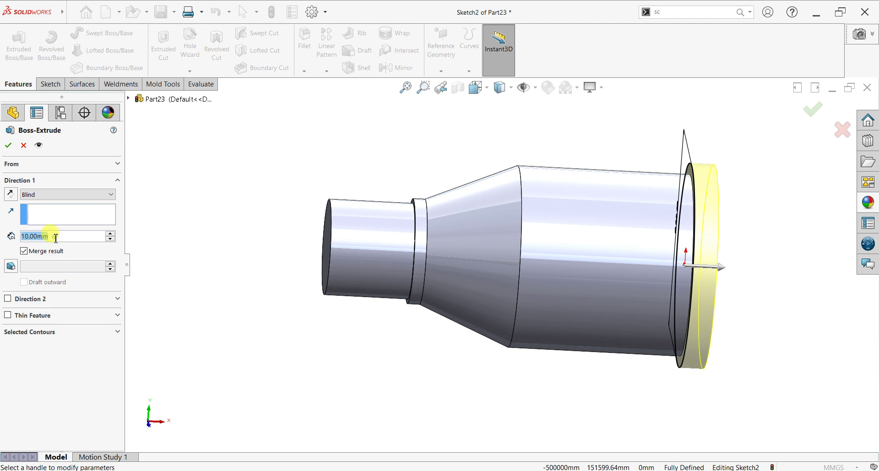
type("5")
key("Return")
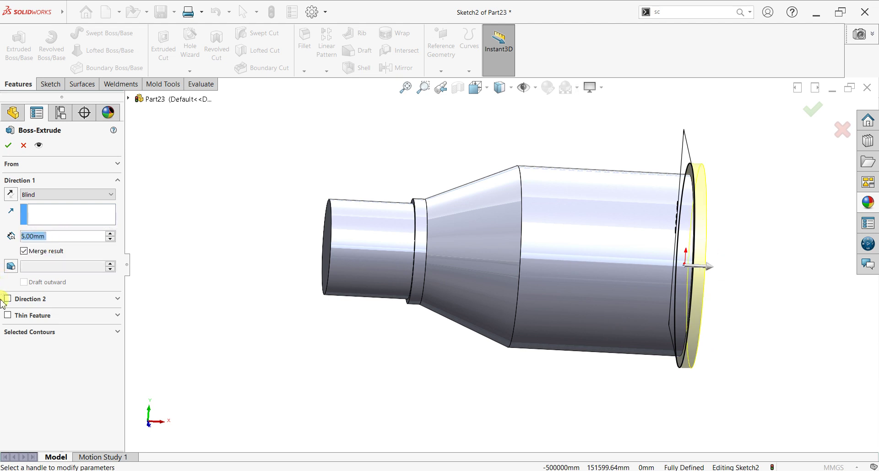
left_click(10, 145)
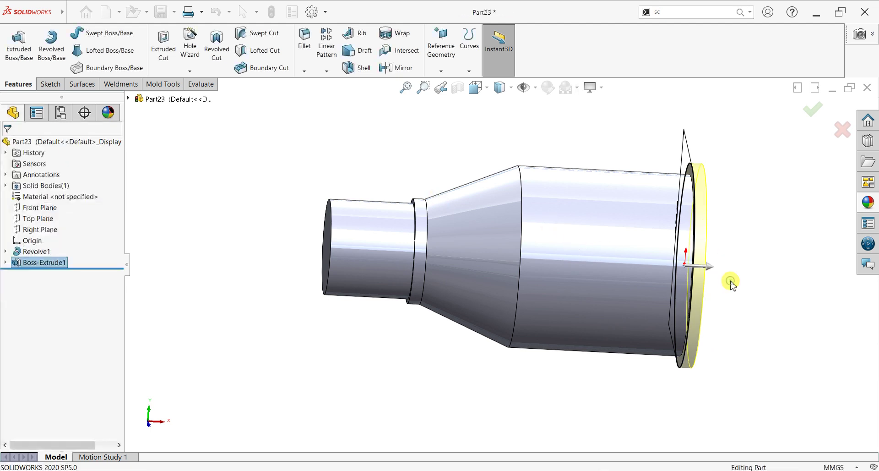
Start a sketch on the outer face of the end flange and convert its circular edge into a sketch entity.
key("f")
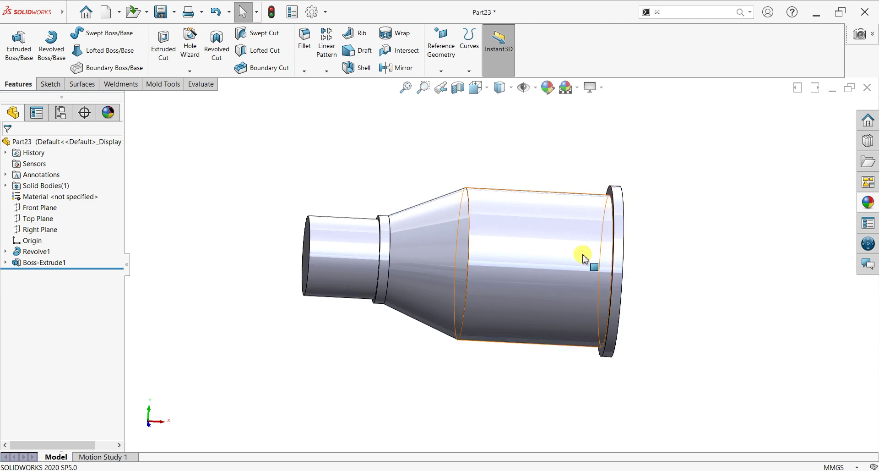
middle_click_drag(732, 261, 726, 226)
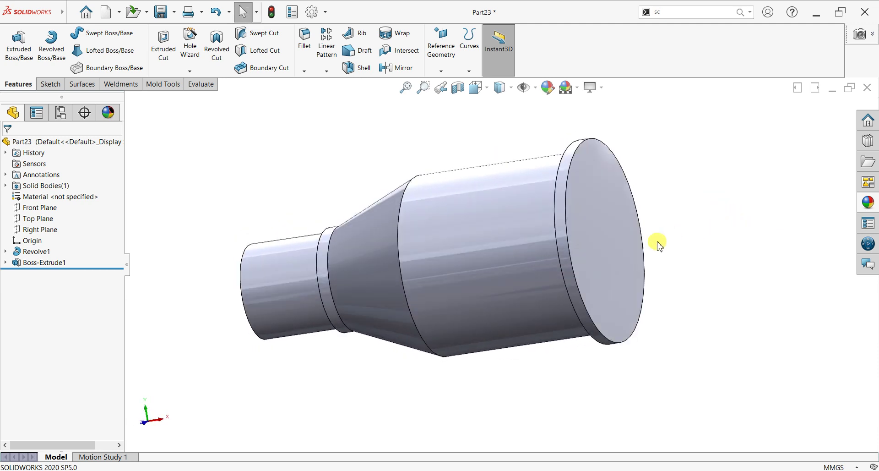
left_click(621, 256)
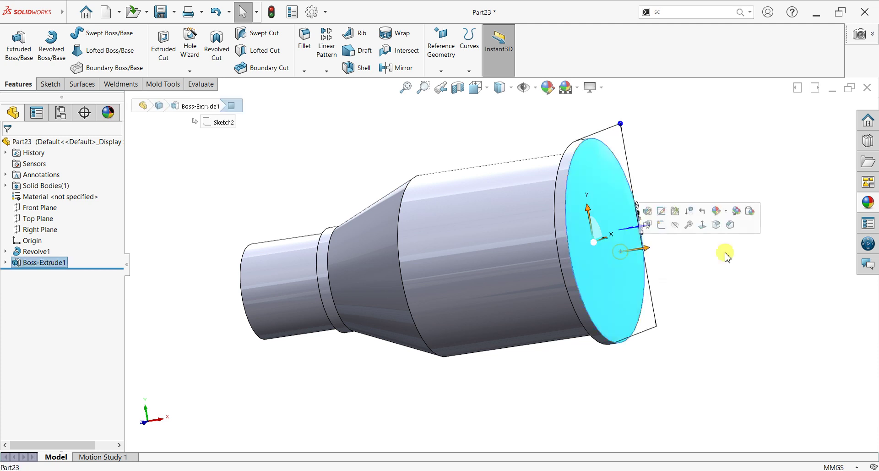
key("ctrl+8")
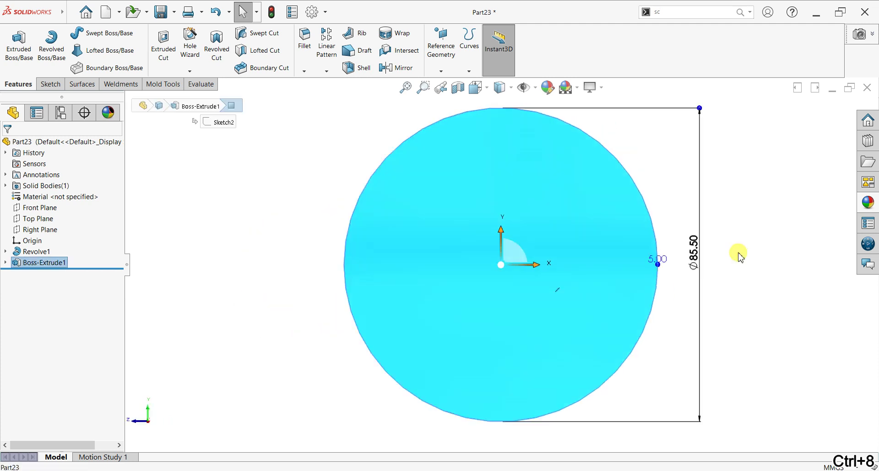
left_click(50, 85)
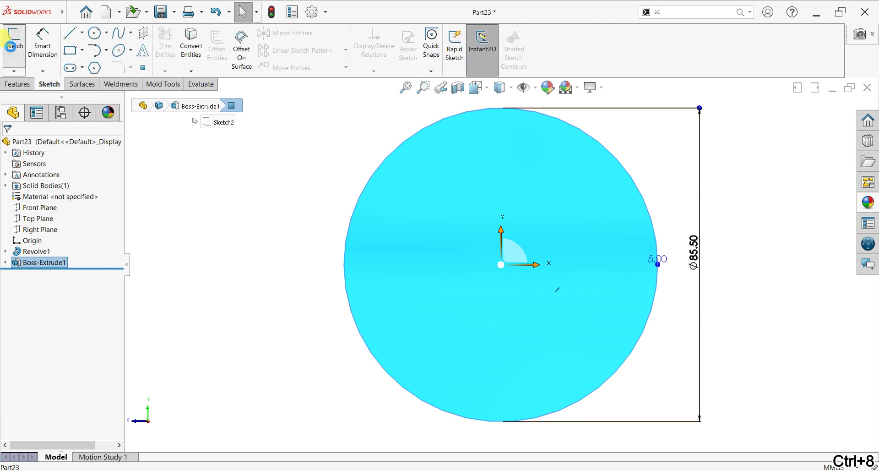
left_click(14, 44)
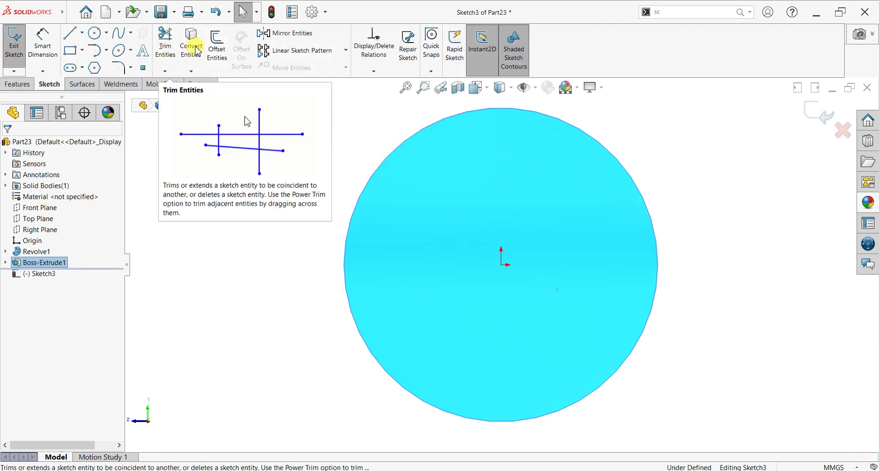
left_click(191, 48)
Draw a circle about 45 mm in diameter, centred vertically above the origin and clear of the flange circle.
scroll(555, 164, "up", 5)
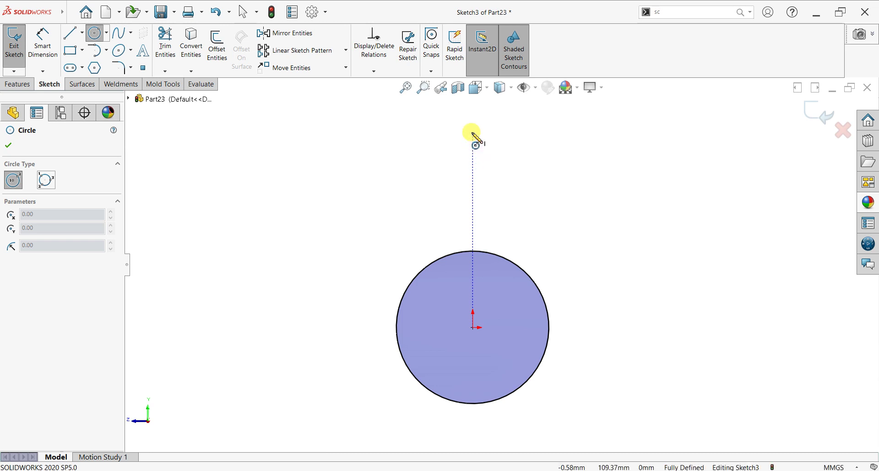
scroll(475, 137, "up", 3)
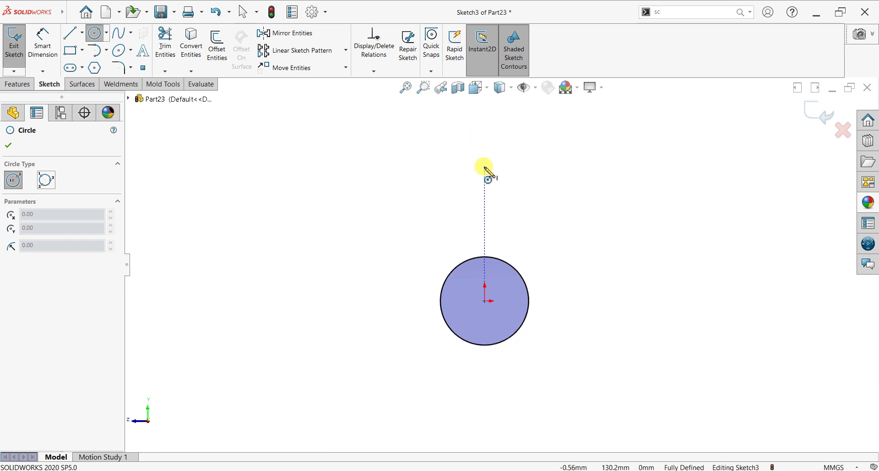
left_click(485, 181)
left_click(500, 198)
right_click(514, 183)
left_click(529, 188)
Dimension the diameter of the small upper circle as 45 mm.
left_click(43, 39)
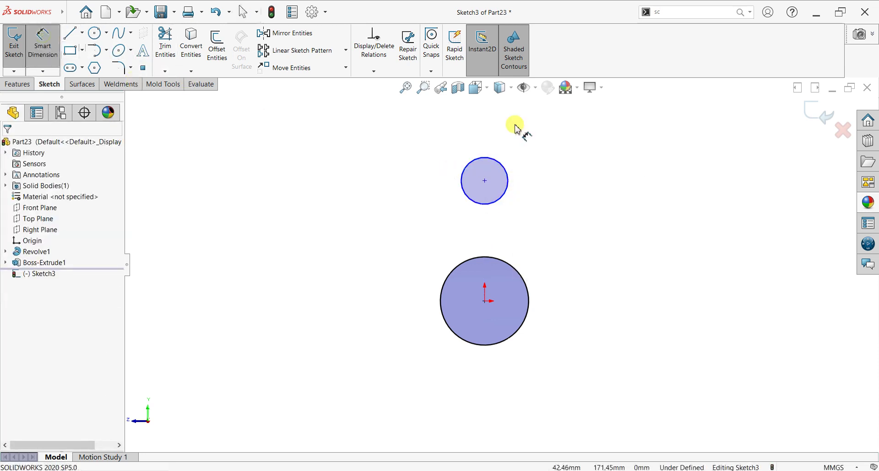
left_click(549, 149)
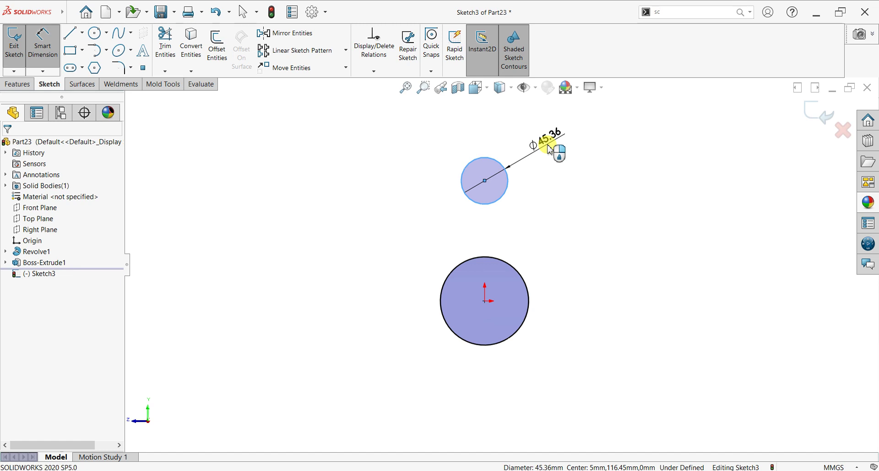
left_click(549, 149)
type("45")
key("Return")
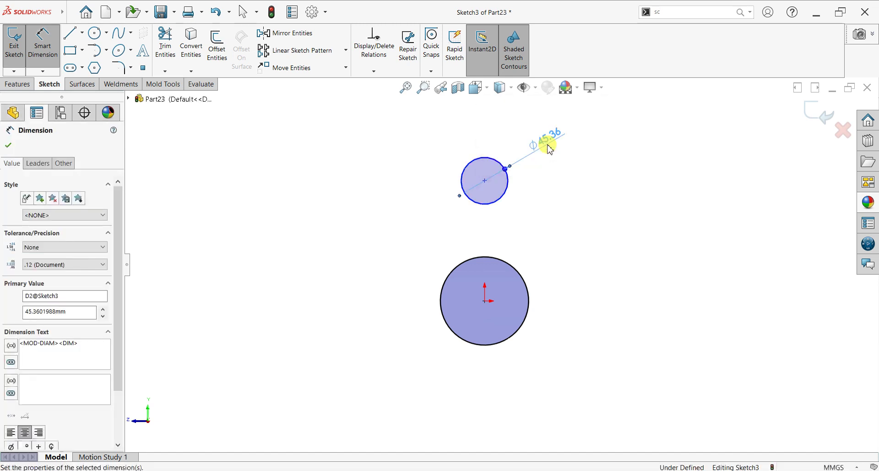
left_click(6, 146)
Draw a line from the left quadrant point of the small upper circle to the left quadrant point of the flange circle.
scroll(504, 202, "down", 1)
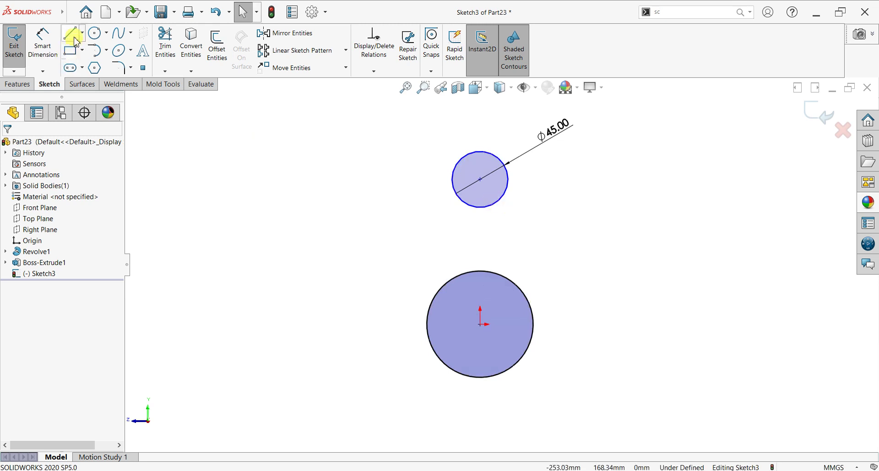
key("l")
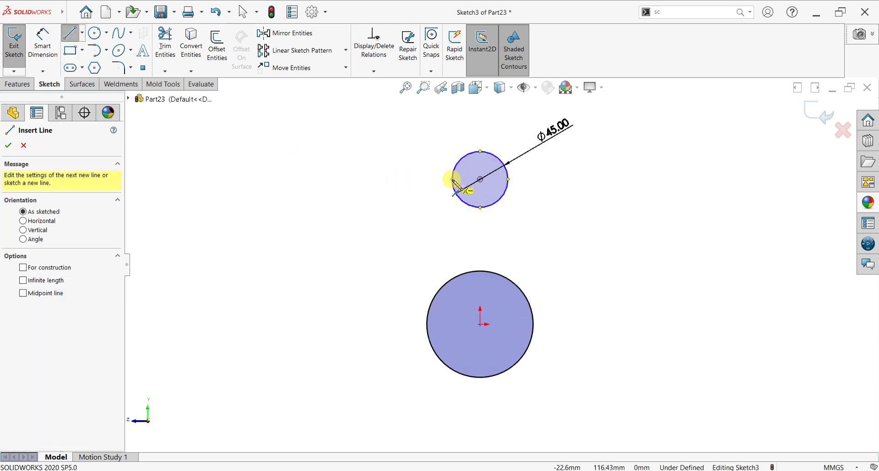
left_click(453, 179)
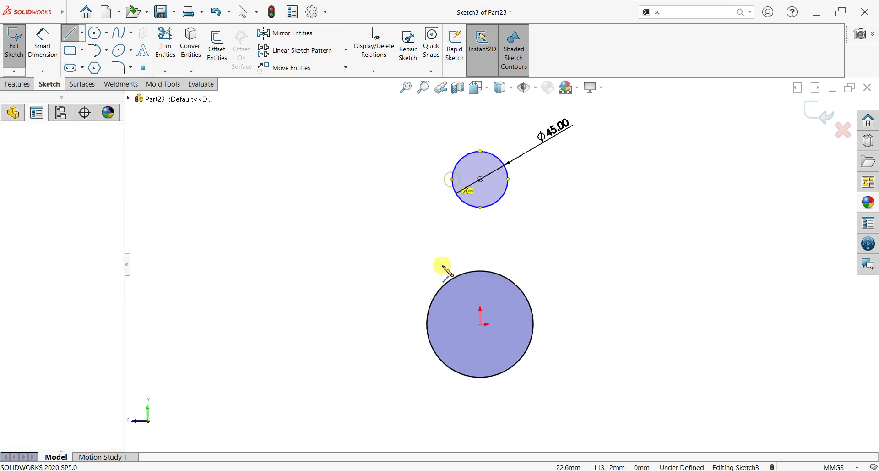
left_click(427, 326)
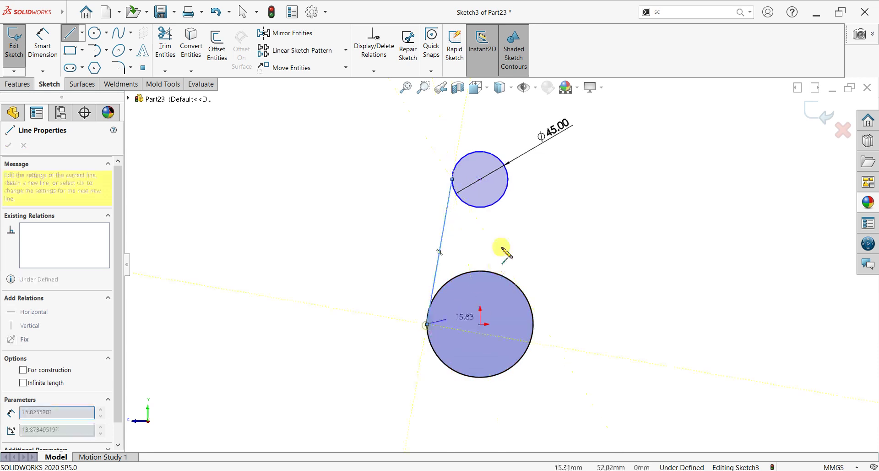
Draw a line from the right quadrant point of the small upper circle to the right quadrant point of the flange circle.
key("Escape")
key("Escape")
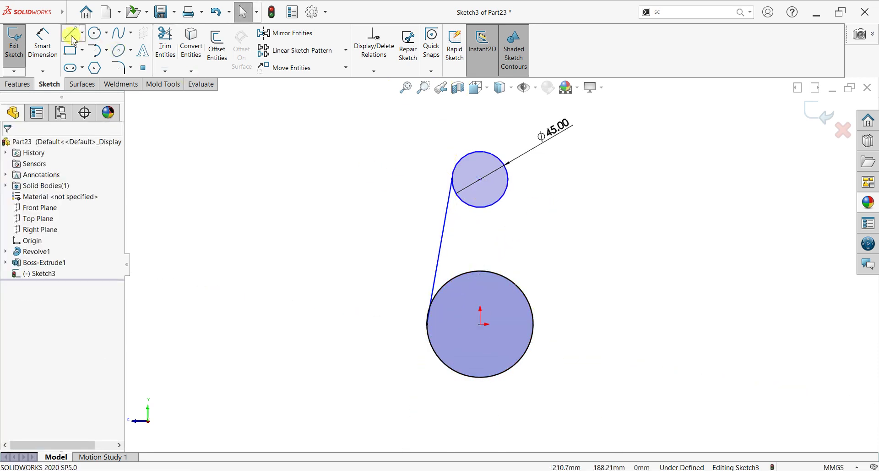
key("l")
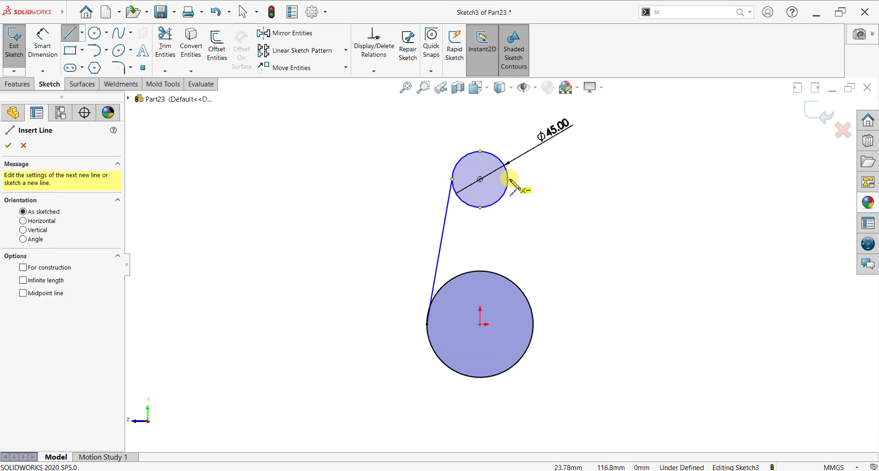
left_click(508, 181)
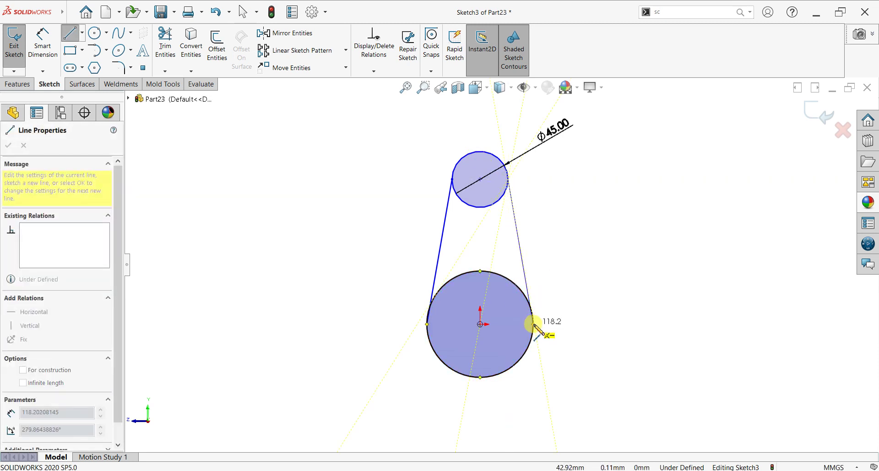
left_click(535, 325)
right_click(558, 238)
left_click(567, 277)
Check the relations on the left line's lower endpoint and undo both connecting lines between the two circles.
scroll(443, 324, "down", 4)
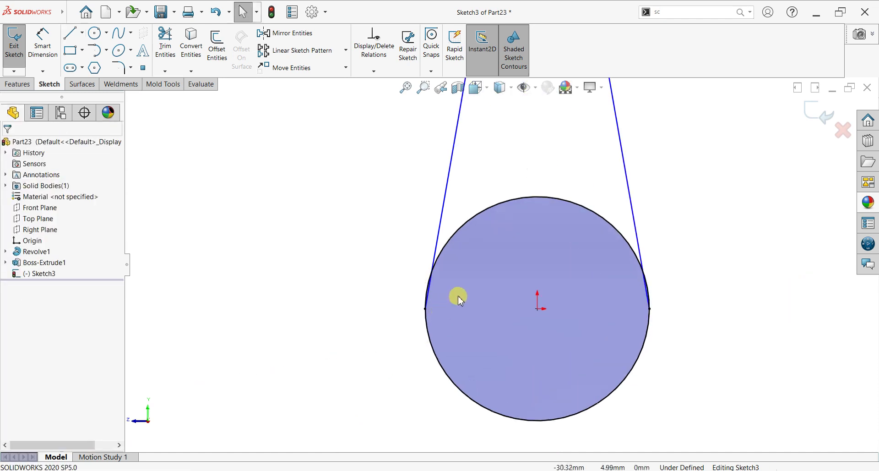
scroll(459, 298, "down", 1)
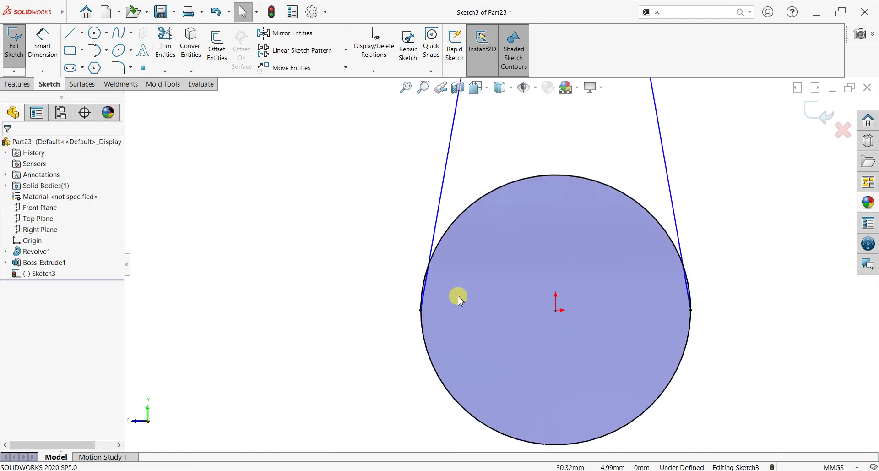
left_click(420, 311)
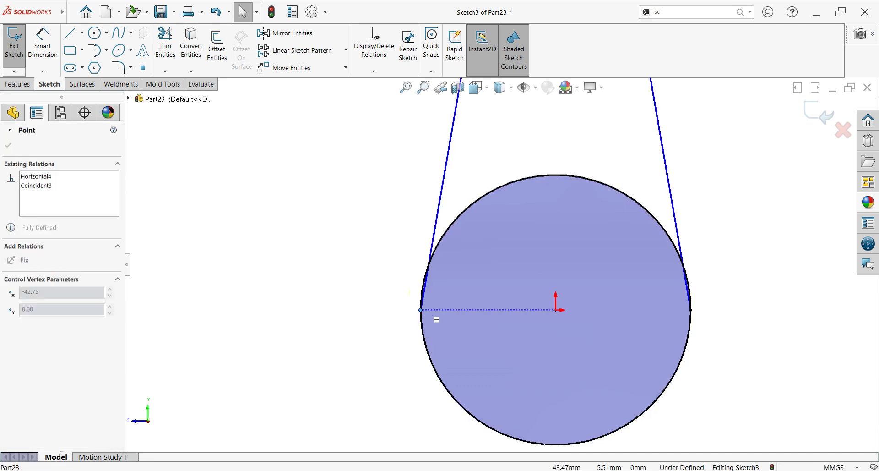
left_click(419, 303)
key("ctrl+z")
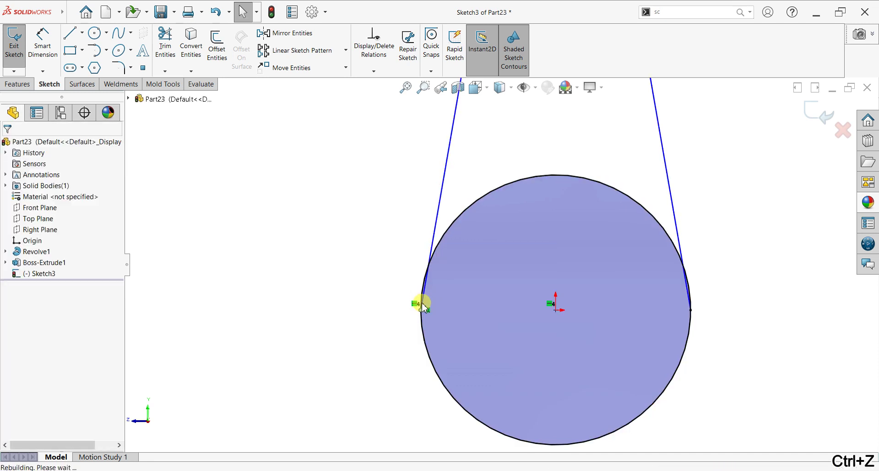
key("ctrl+z")
key("ctrl+z")
key("ctrl+z")
key("ctrl+z")
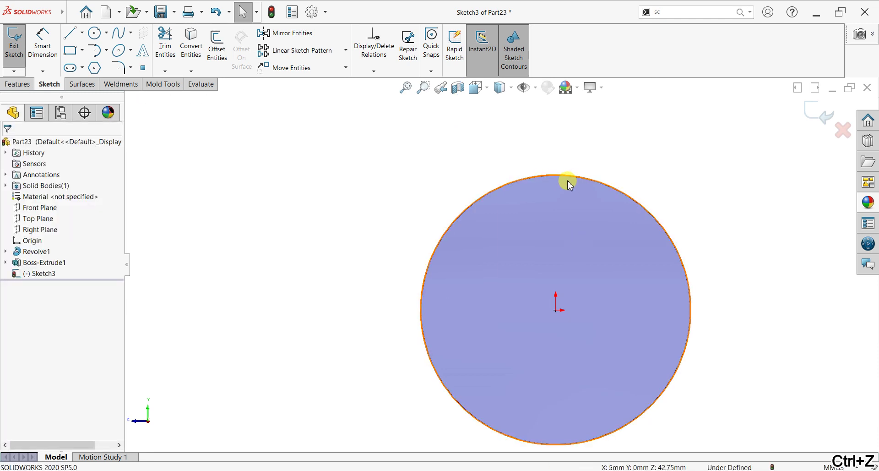
Draw a line from the small circle's left quadrant point to the upper-left part of the flange circle, above its quadrant point.
left_click(73, 35)
left_click(480, 175)
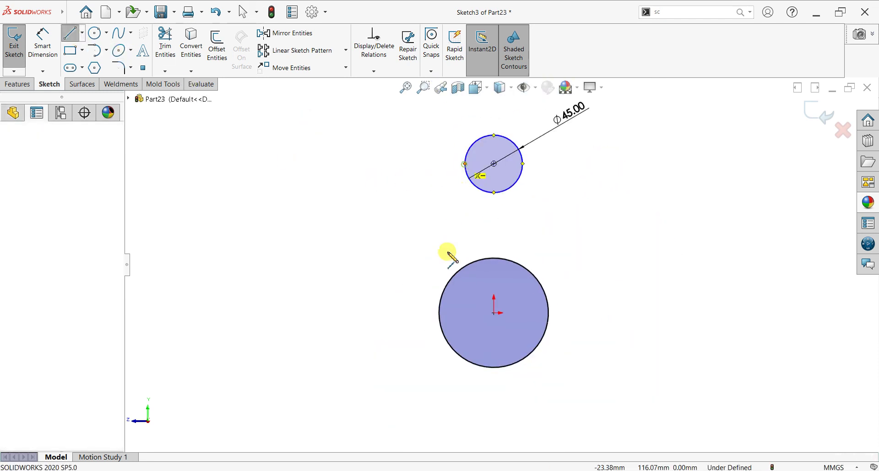
left_click(447, 284)
key("Escape")
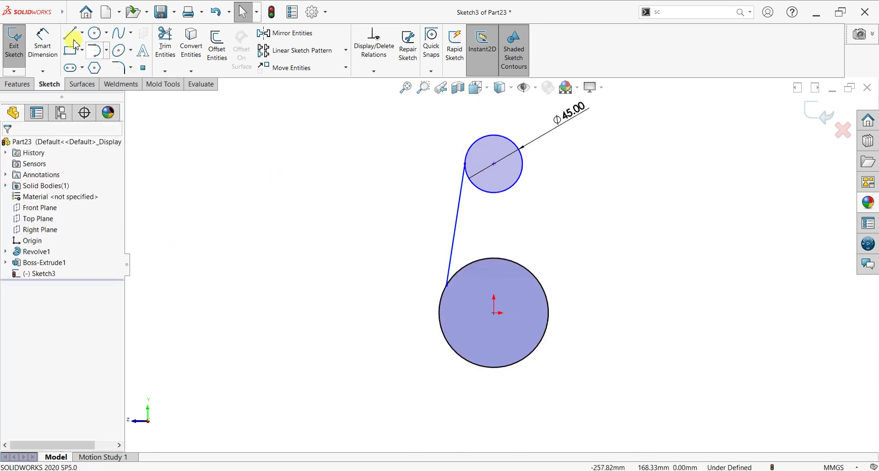
Draw a line about 96 mm long from the small circle's right quadrant point to the flange circle, ending level with the left line.
key("l")
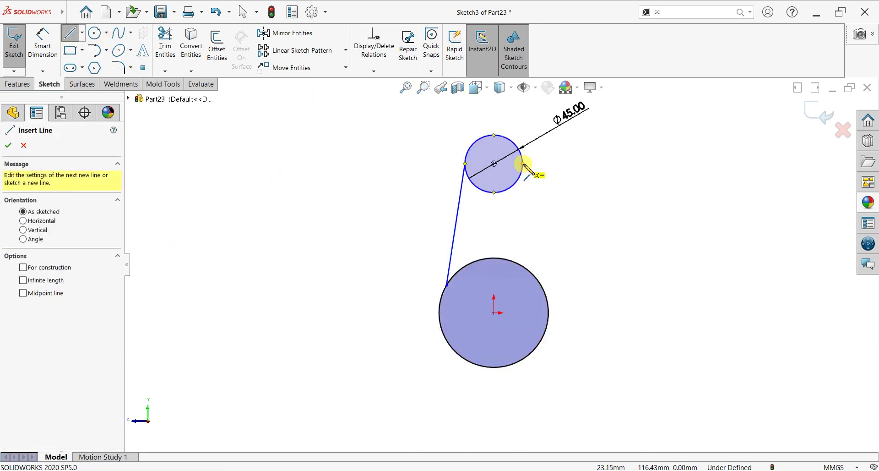
left_click(522, 165)
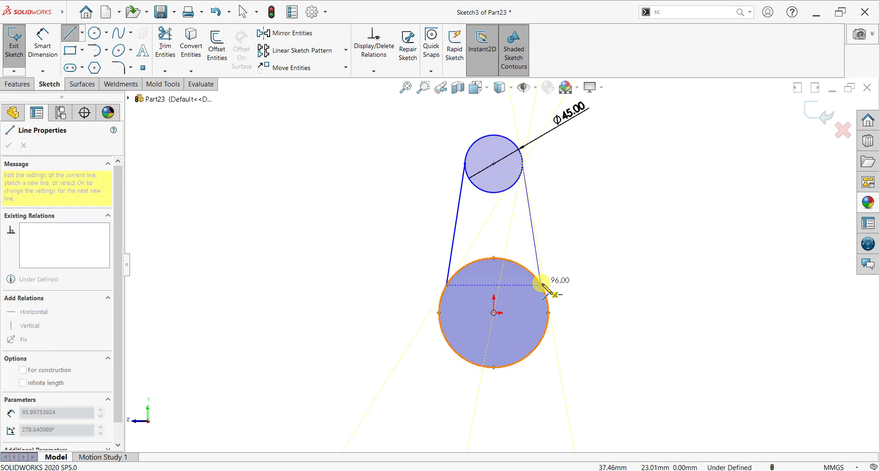
left_click(541, 284)
key("Escape")
Add a tangent relation between the left connecting line and the flange circle.
scroll(570, 262, "down", 2)
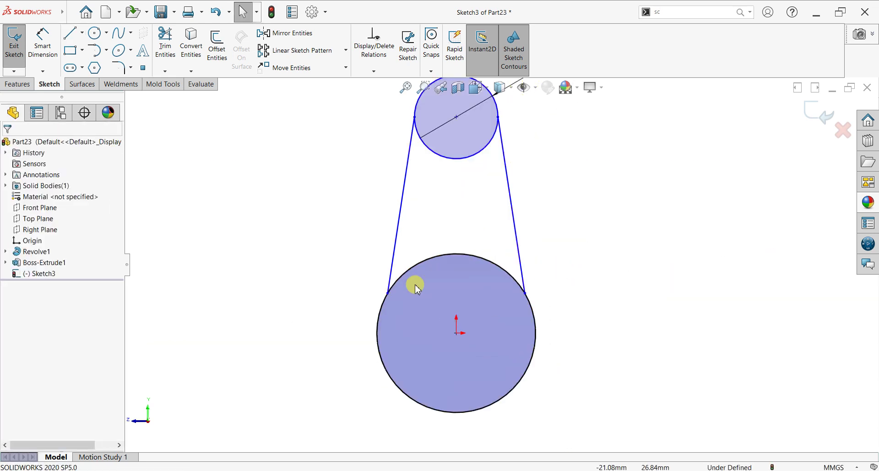
left_click(388, 293)
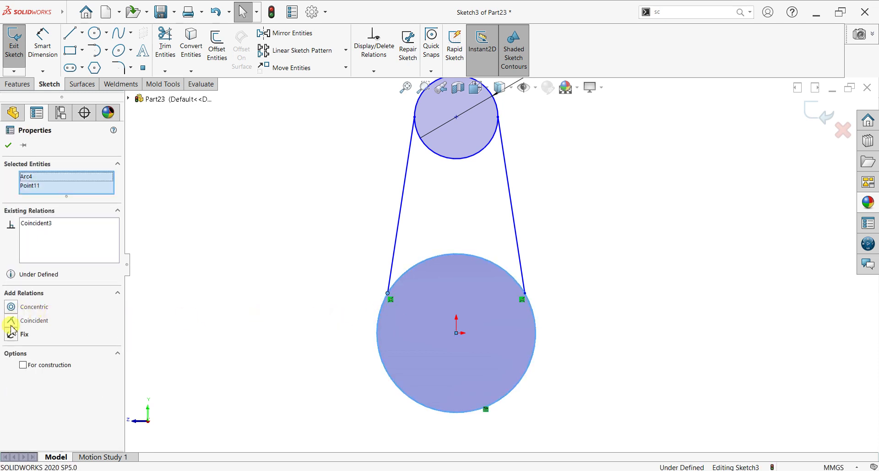
left_click(388, 269)
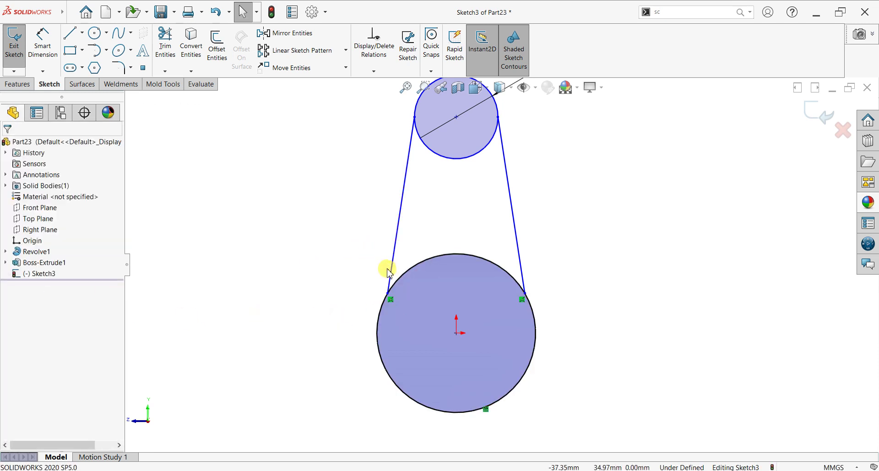
left_click(379, 313, "ctrl")
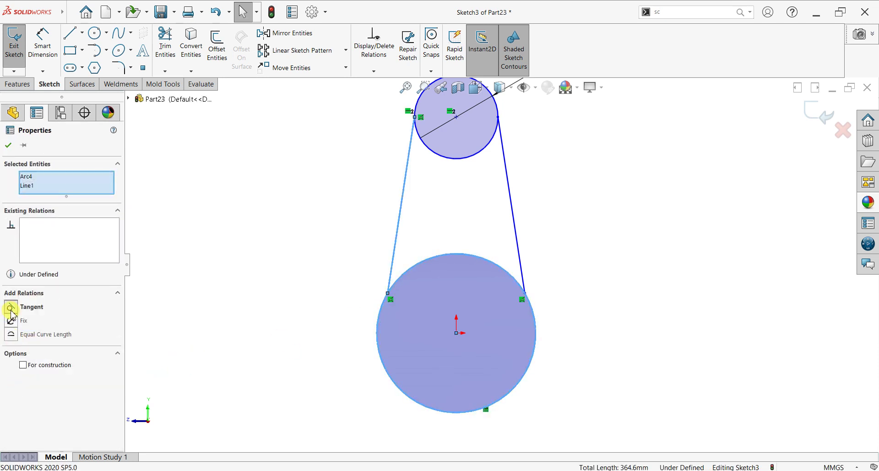
left_click(11, 307)
left_click(10, 144)
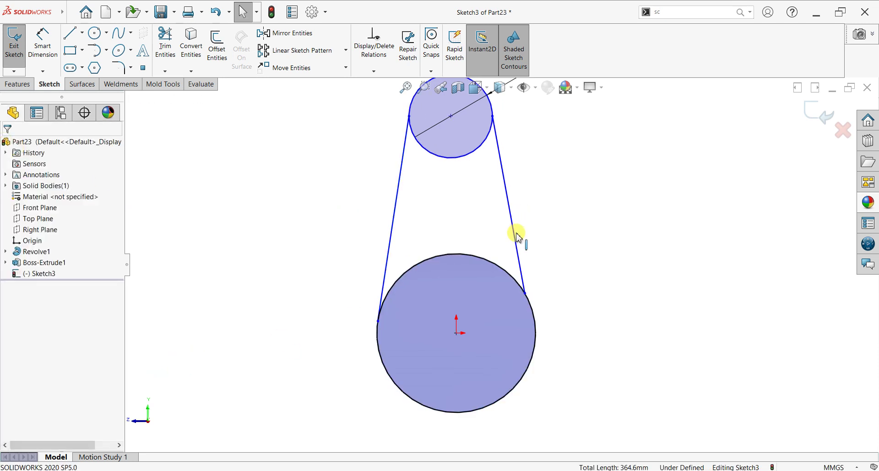
Add a tangent relation between the right connecting line and the flange circle.
left_click(541, 325)
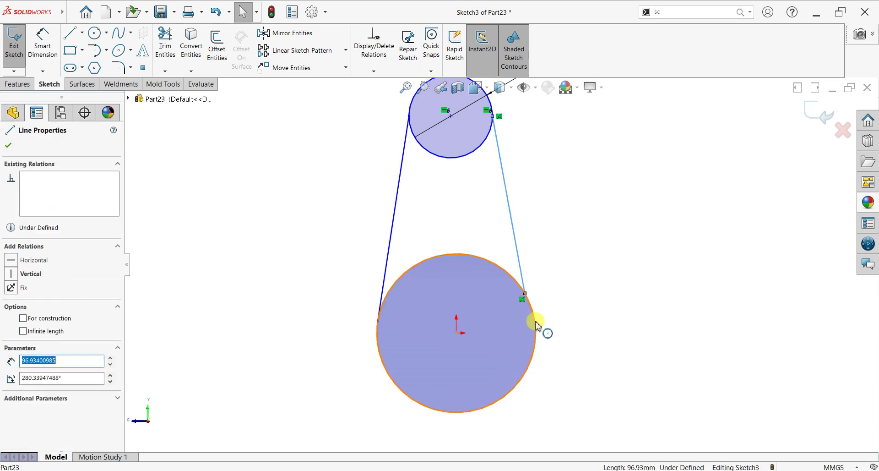
left_click(391, 324, "ctrl")
left_click(11, 307)
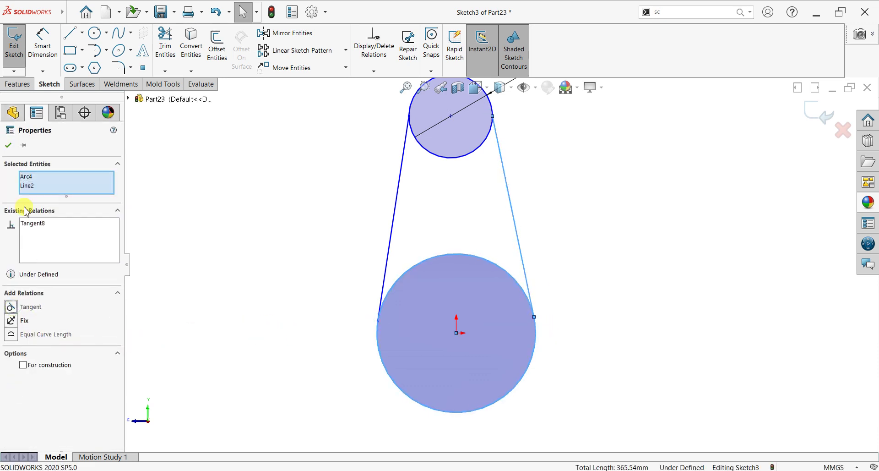
left_click(9, 146)
Add a vertical relation between the small upper circle's centre and the flange circle's centre at the origin.
left_click(451, 116)
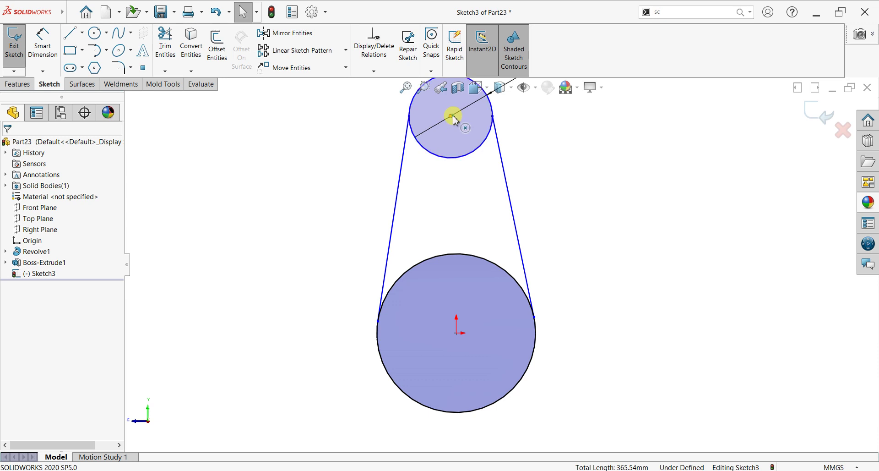
left_click(457, 332, "ctrl")
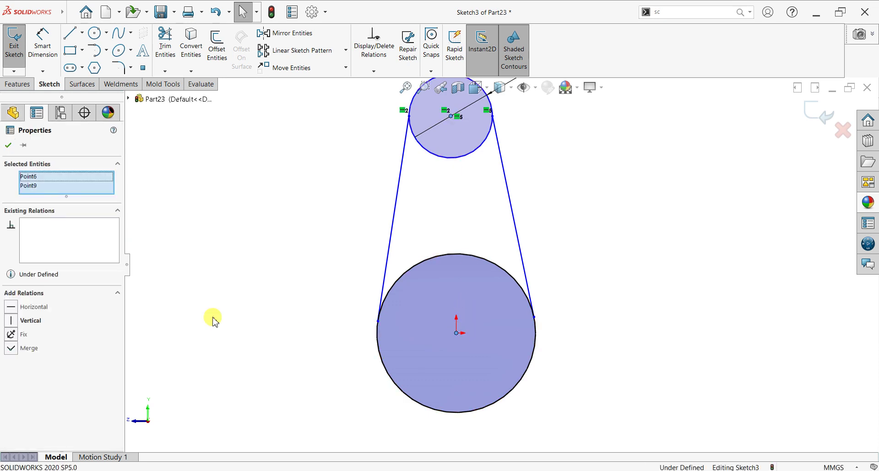
left_click(11, 321)
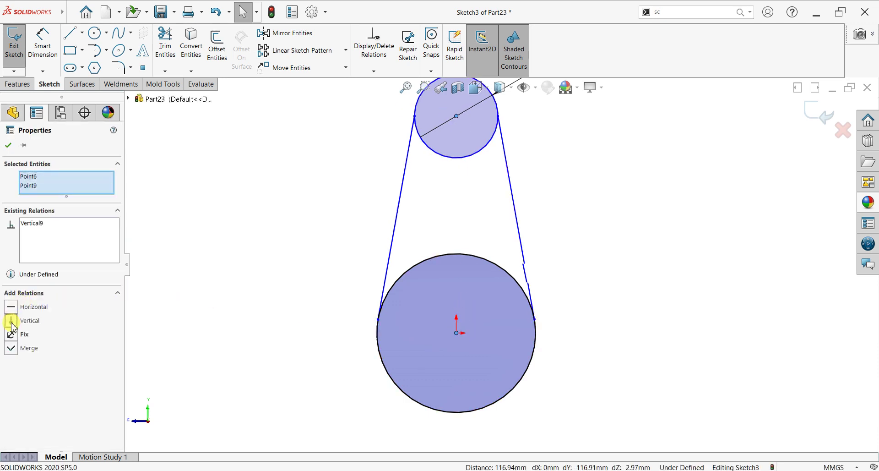
left_click(13, 146)
Dimension the vertical distance between the centres of the two circles as 115 mm.
left_click(43, 46)
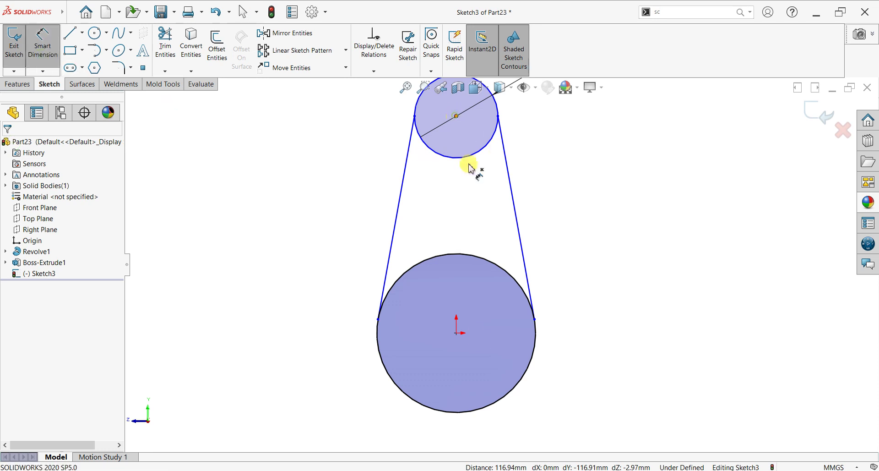
left_click(456, 333)
left_click(295, 249)
type("110")
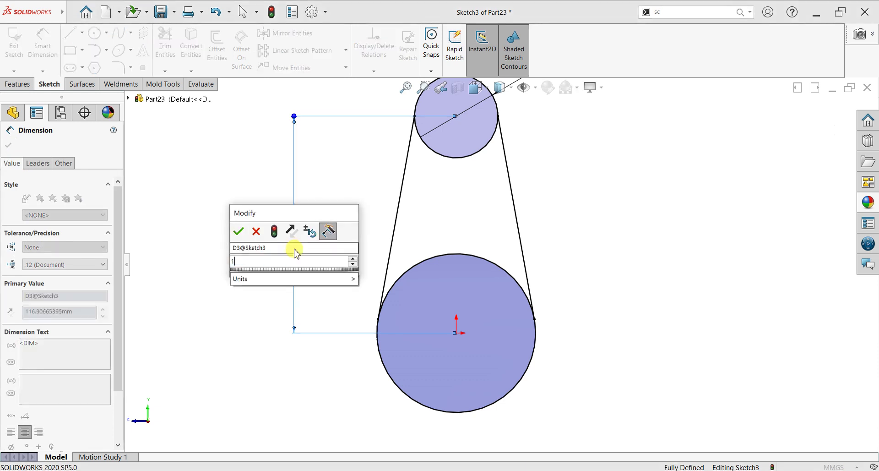
key("Return")
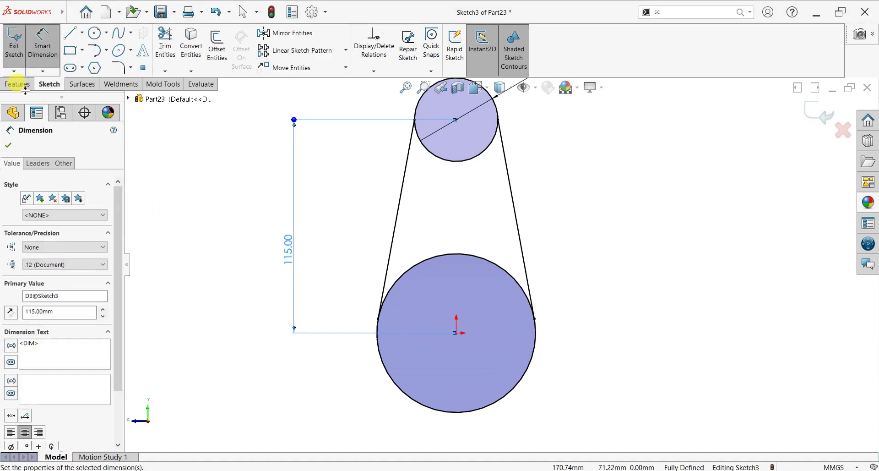
Trim the lower arc of the small circle and the upper arc of the flange circle between the lines, leaving one closed arm outline.
left_click(176, 56)
left_click(449, 159)
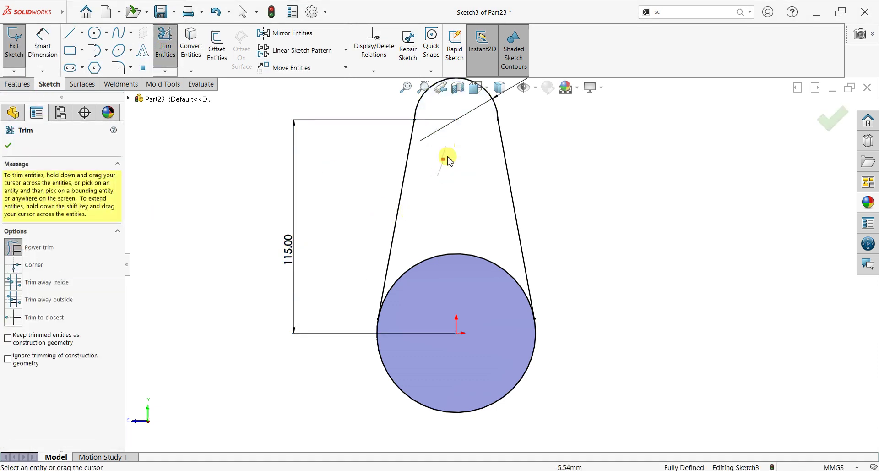
scroll(462, 282, "up", 2)
mouse_move(461, 283)
middle_mouse_down()
mouse_move(424, 281)
mouse_move(477, 296)
mouse_move(482, 306)
mouse_move(638, 290)
mouse_move(617, 350)
mouse_move(631, 362)
middle_mouse_up()
scroll(646, 264, "down", 2)
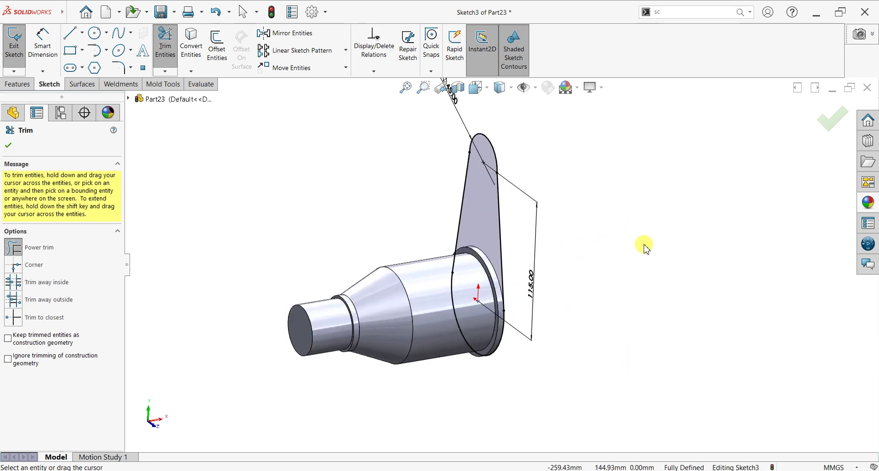
left_click(8, 145)
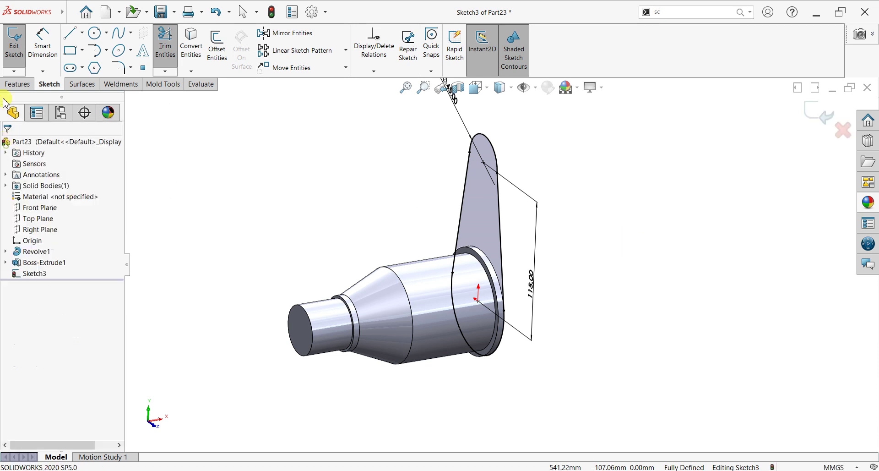
Extrude the arm outline 20 mm (12 + 8) outward from the flange face, merged with the body.
left_click(18, 84)
left_click(18, 46)
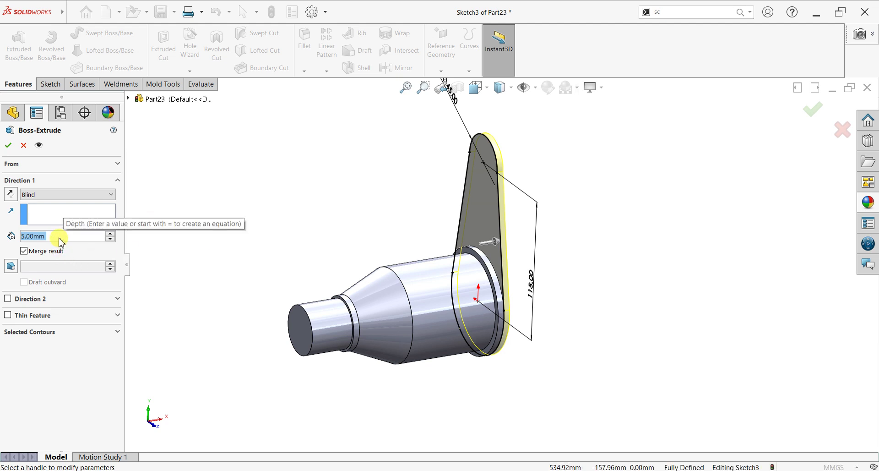
type("12")
key("Return")
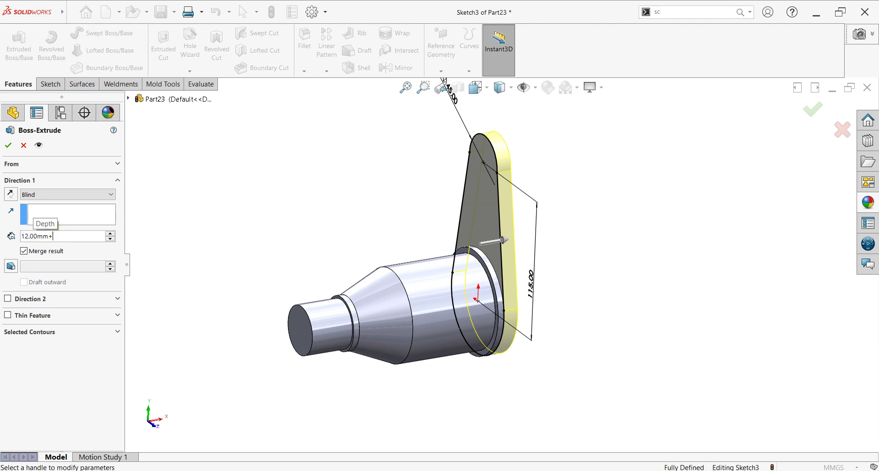
type("+8")
key("Return")
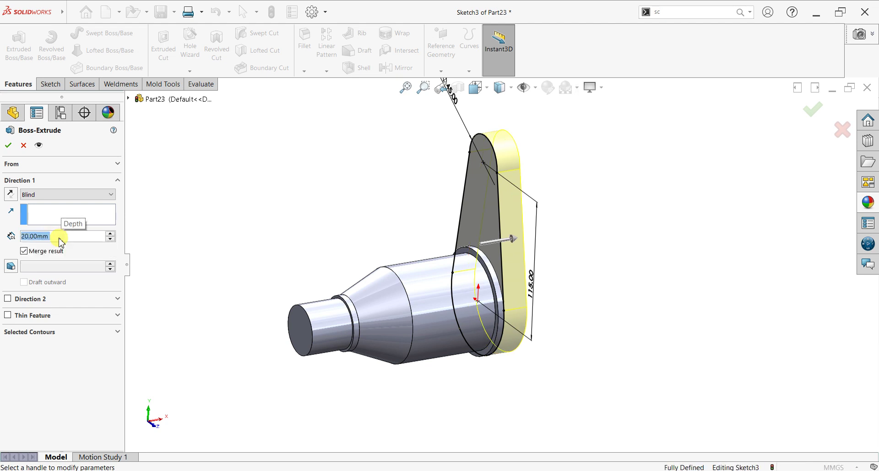
left_click(8, 145)
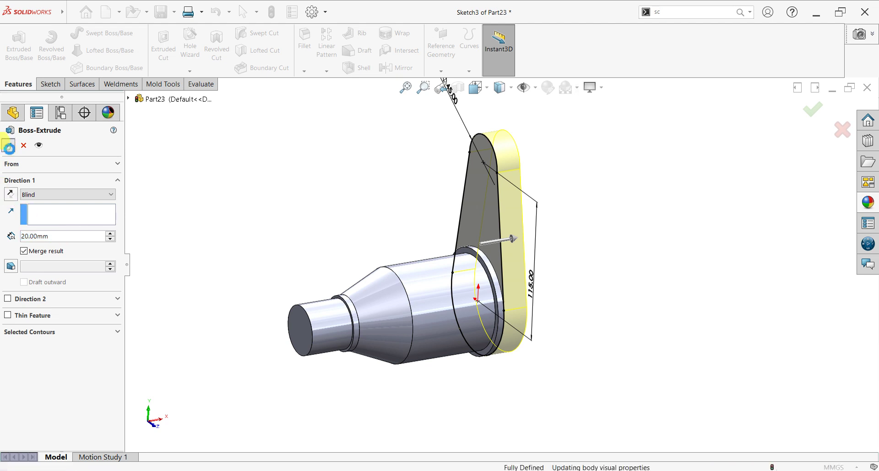
left_click(641, 253)
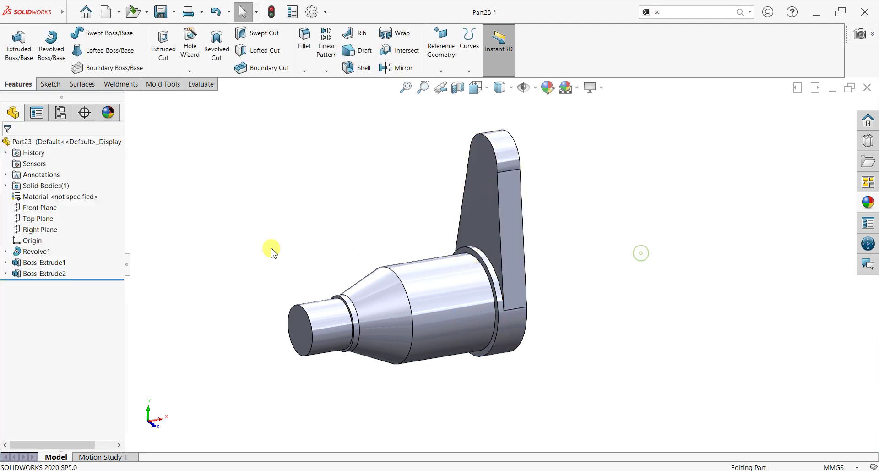
Open the revolve profile sketch for editing and delete its 150 mm overall length dimension.
left_click(5, 251)
left_click(37, 263)
left_click(40, 241)
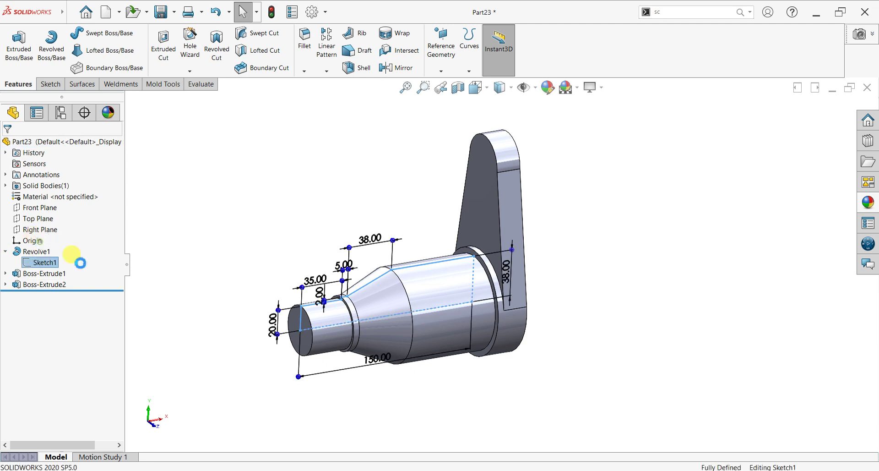
key("ctrl+8")
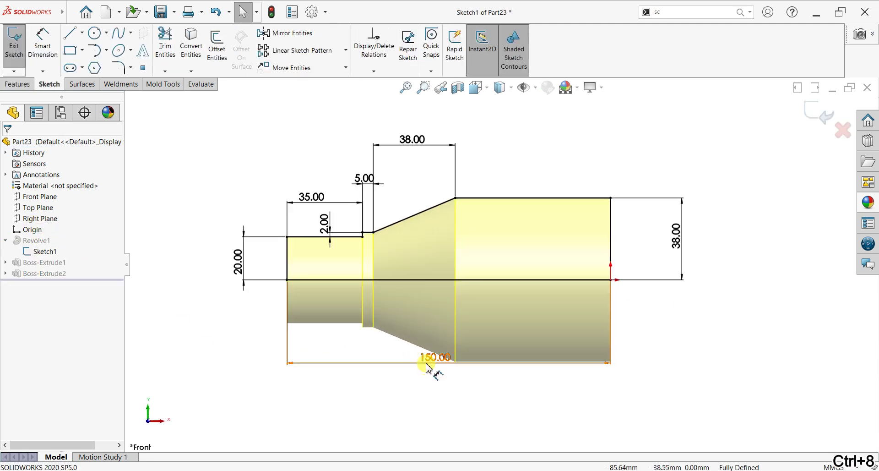
left_click(430, 357)
key("Delete")
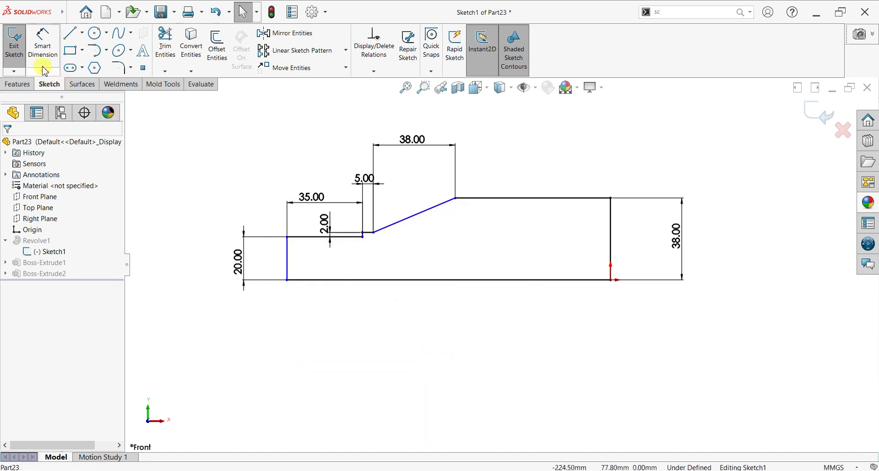
Dimension the horizontal line of the profile's widest section as 100 mm long and exit the sketch.
left_click(43, 48)
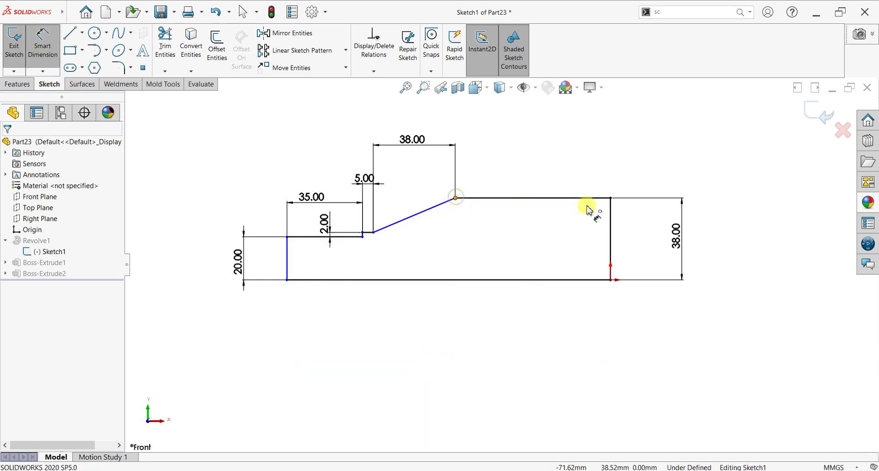
left_click(611, 197)
left_click(541, 172)
type("100")
key("Return")
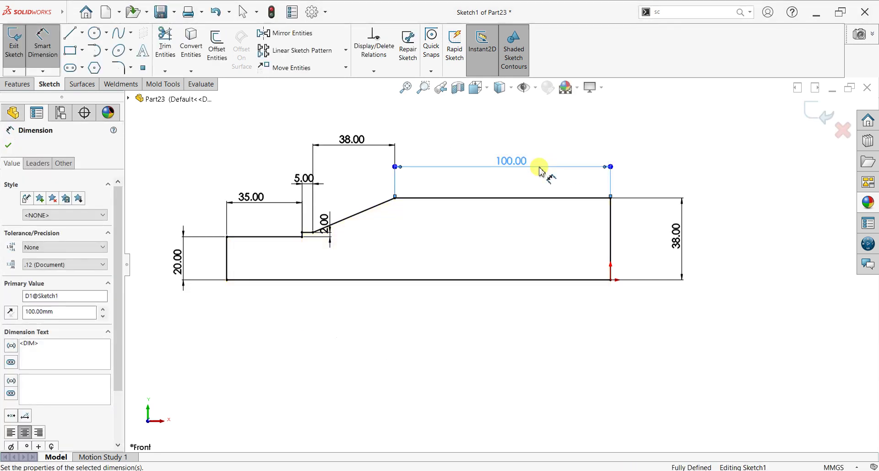
left_click(819, 114)
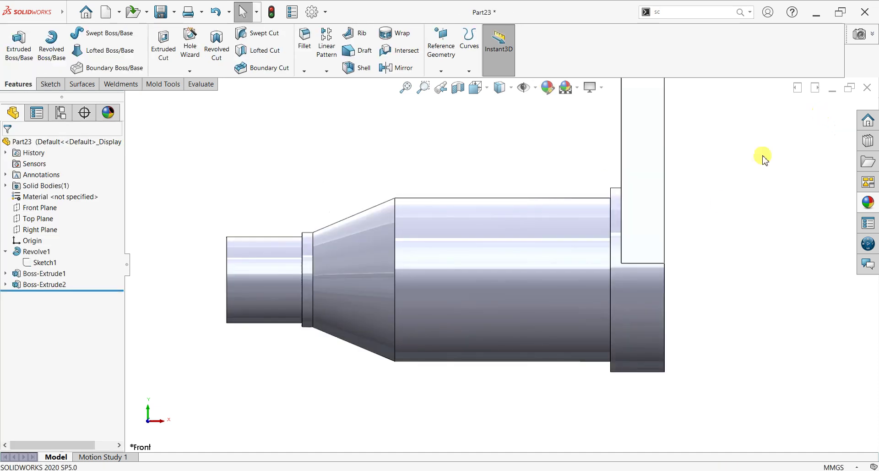
Try reversing the arm's extrusion direction and switch it back to outward from the flange.
middle_click_drag(719, 203, 737, 228)
scroll(738, 229, "up", 3)
scroll(672, 183, "down", 1)
scroll(687, 230, "up", 1)
scroll(687, 230, "down", 1)
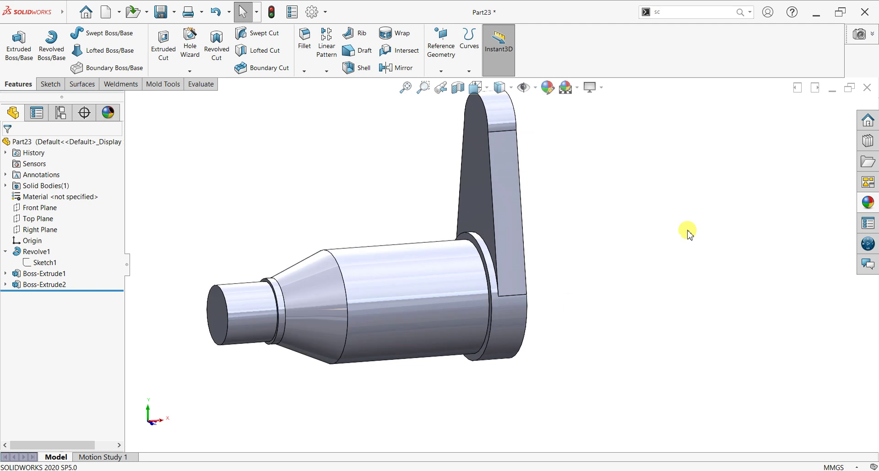
left_click(43, 284)
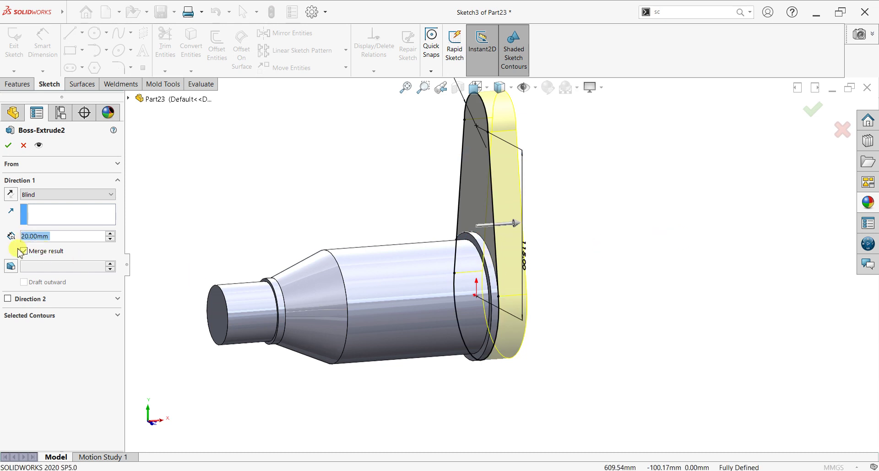
left_click(10, 194)
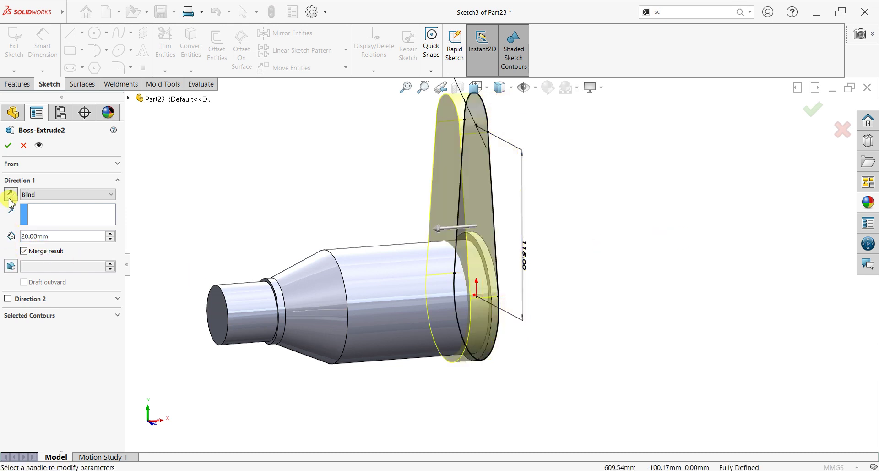
left_click(9, 197)
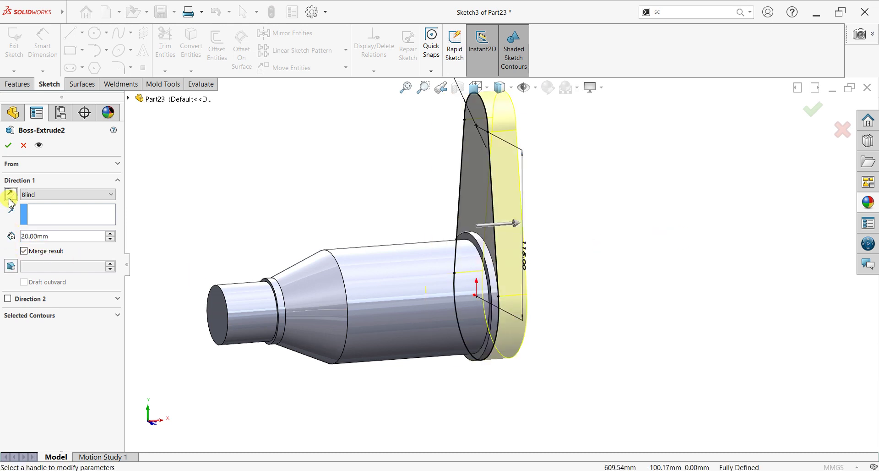
left_click(8, 139)
middle_click_drag(614, 268, 519, 253)
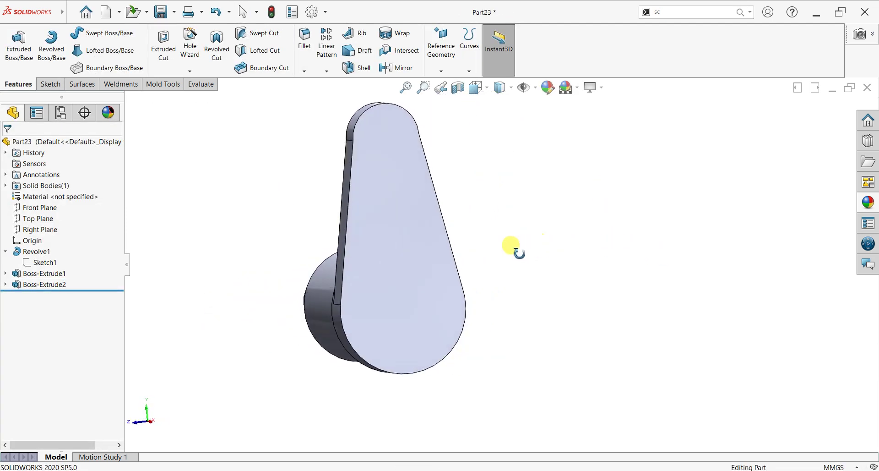
Open the arm sketch for editing and try to add a tangent relation between the upper arc and the left side line.
left_click(6, 284)
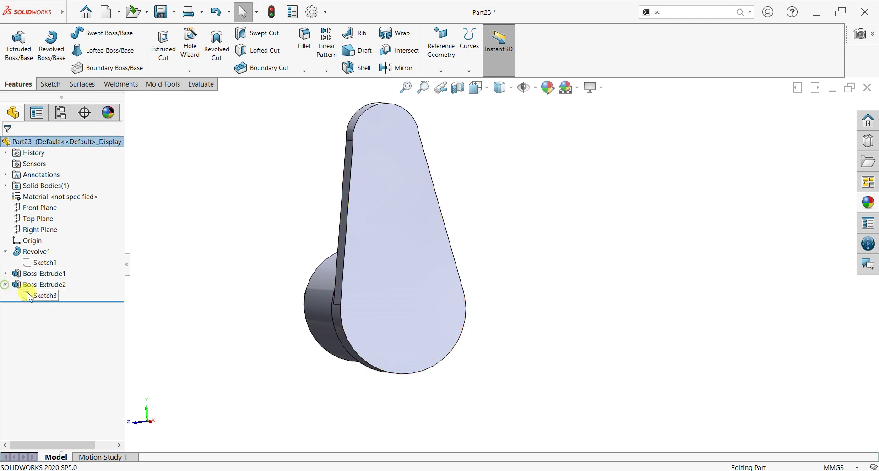
left_click(28, 295)
left_click(39, 267)
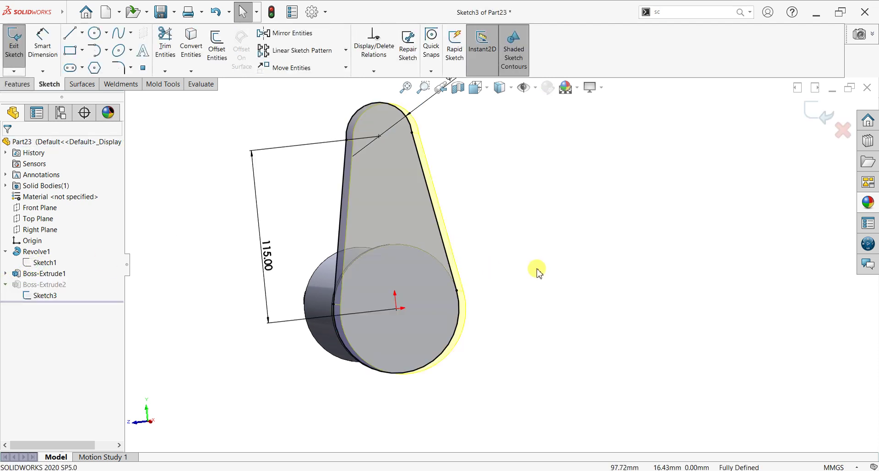
key("ctrl+8")
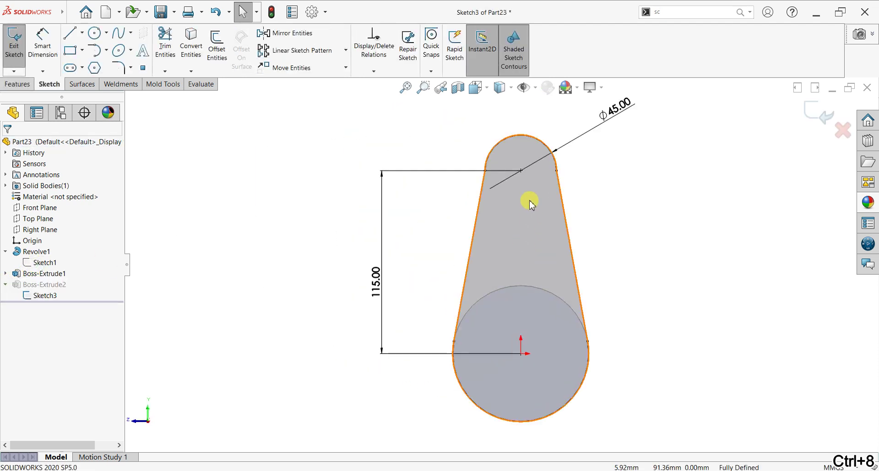
scroll(520, 190, "down", 3)
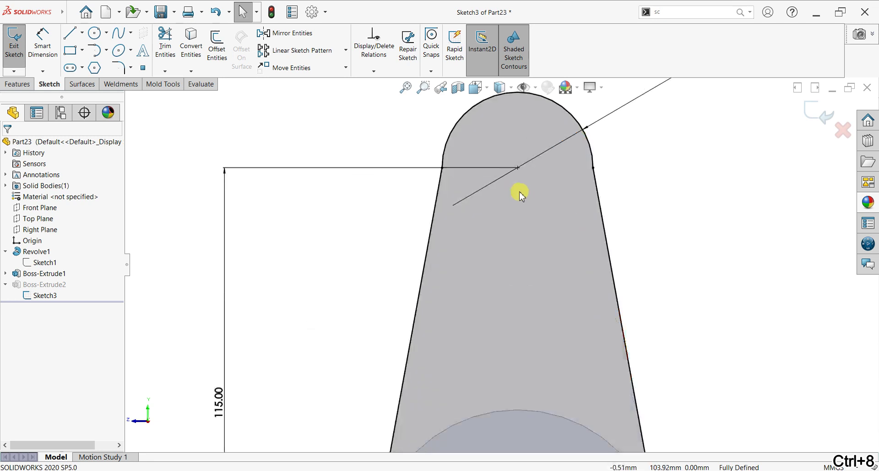
left_click(443, 163)
left_click(444, 160, "ctrl")
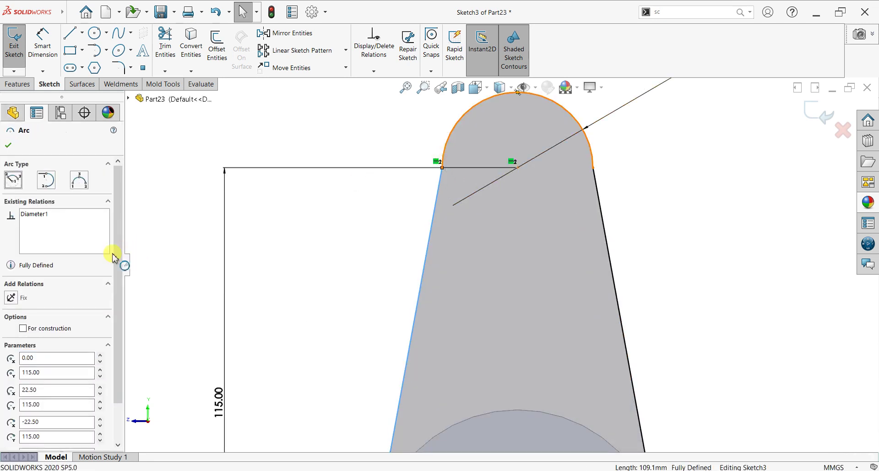
left_click(10, 306)
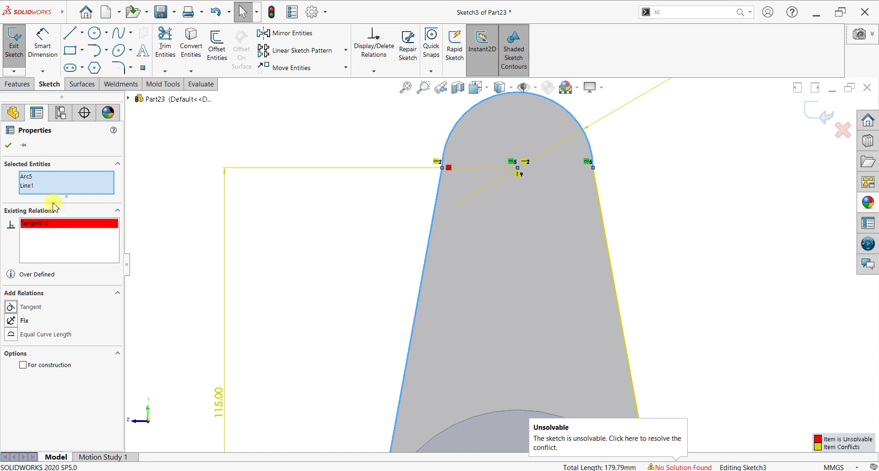
left_click(8, 145)
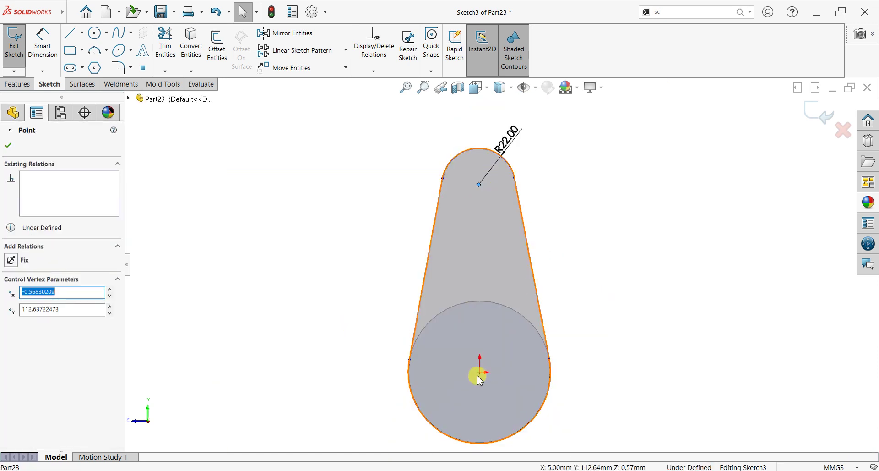
Add a vertical relation between the upper arc's centre and the origin, exit the arm sketch and rebuild the part.
left_click(479, 376, "ctrl")
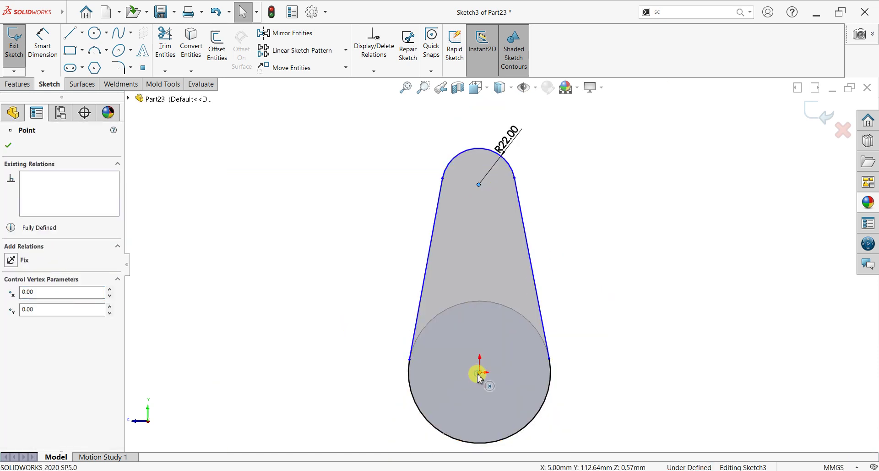
left_click(10, 321)
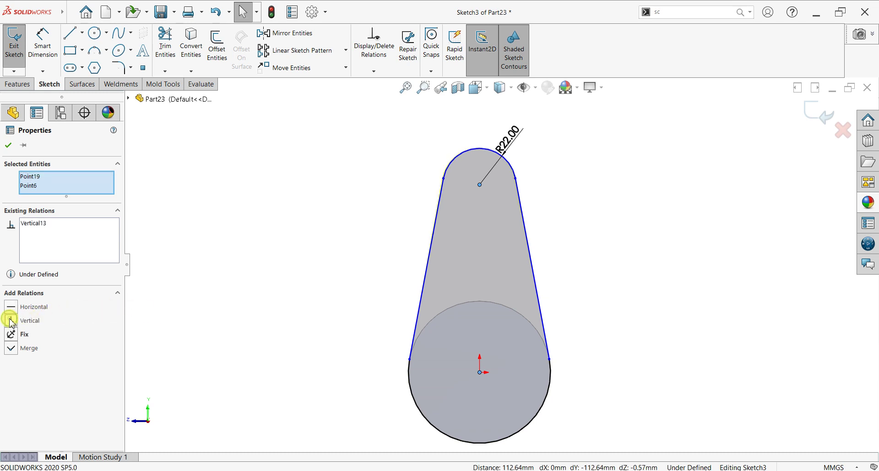
left_click(8, 145)
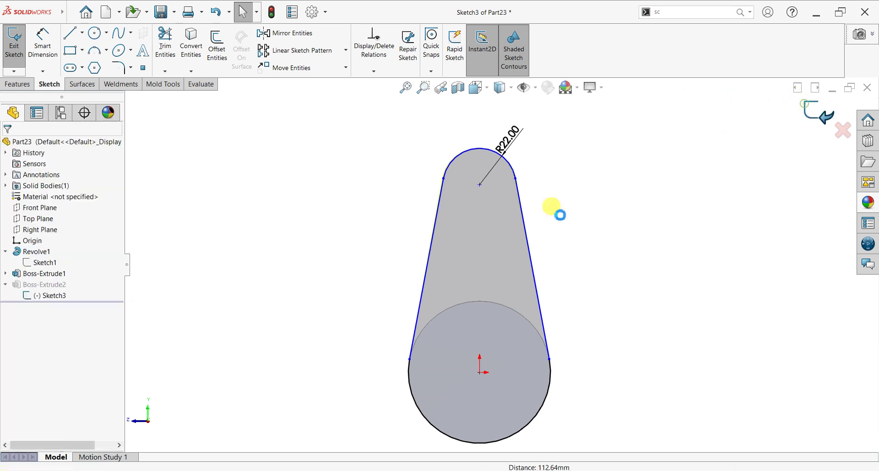
key("ctrl+b")
Start a sketch on the arm's outer face and draw a circle about 26.5 mm in diameter concentric with the upper arc.
mouse_move(418, 232)
middle_mouse_down()
mouse_move(410, 235)
mouse_move(492, 271)
mouse_move(438, 251)
mouse_move(486, 225)
mouse_move(496, 255)
middle_mouse_up()
scroll(623, 290, "up", 2)
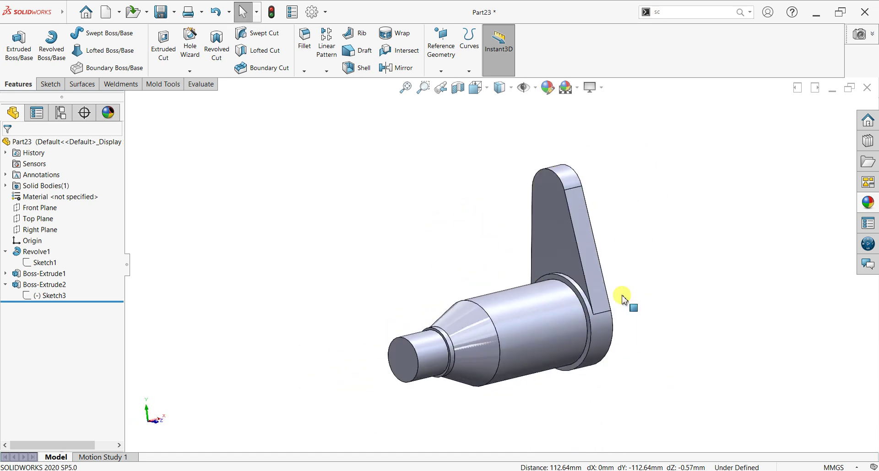
scroll(623, 287, "down", 2)
scroll(623, 289, "up", 1)
middle_click_drag(642, 260, 520, 283)
left_click(486, 241)
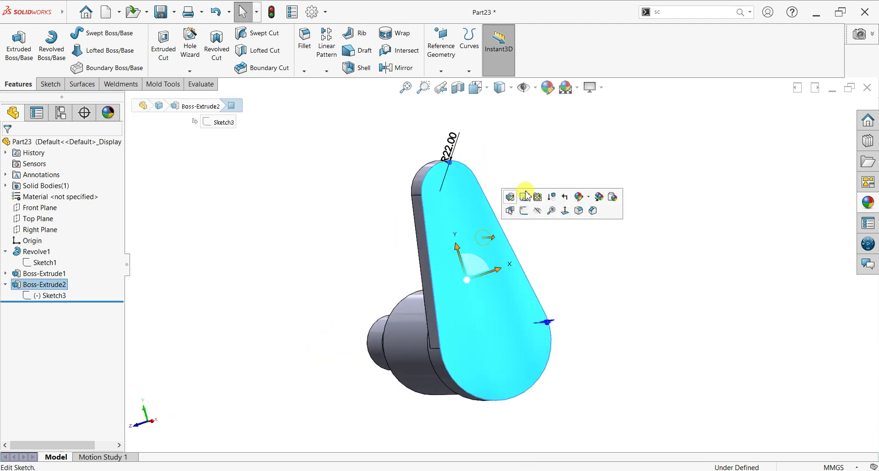
left_click(531, 209)
key("ctrl+8")
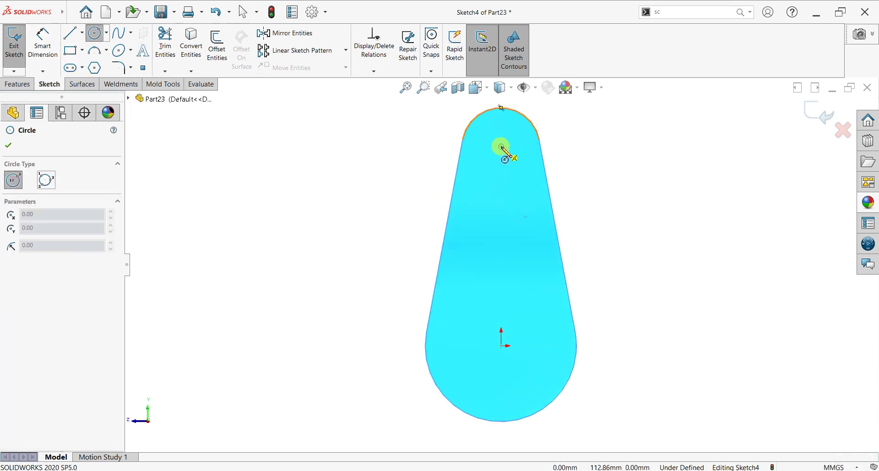
left_click(500, 147)
left_click(514, 167)
Dimension the circle's diameter as 26 mm.
left_click(43, 43)
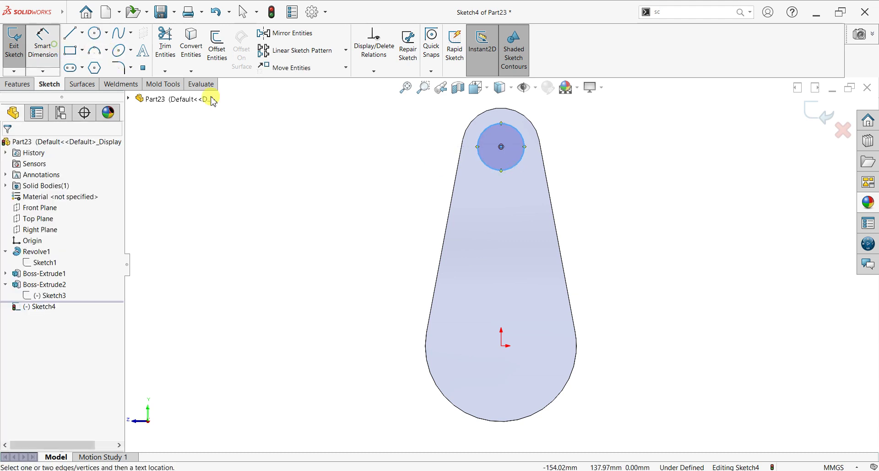
left_click(481, 165)
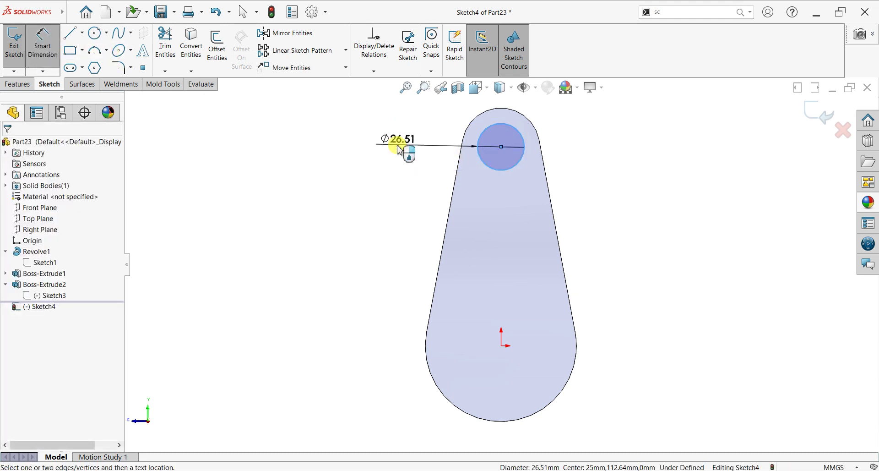
left_click(399, 148)
type("26")
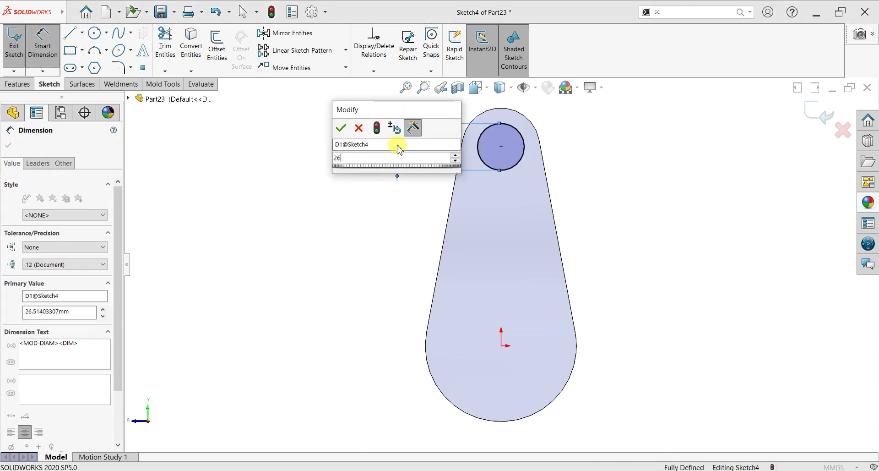
key("Return")
left_click(8, 145)
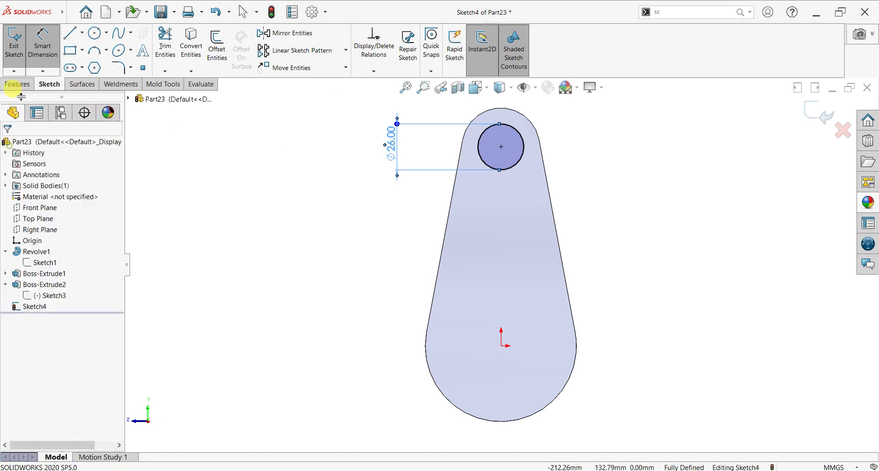
Extrude the circle 80 mm outward from the arm's face, merged with the body, after trying depths of 50 and 100 mm.
left_click(13, 85)
left_click(18, 51)
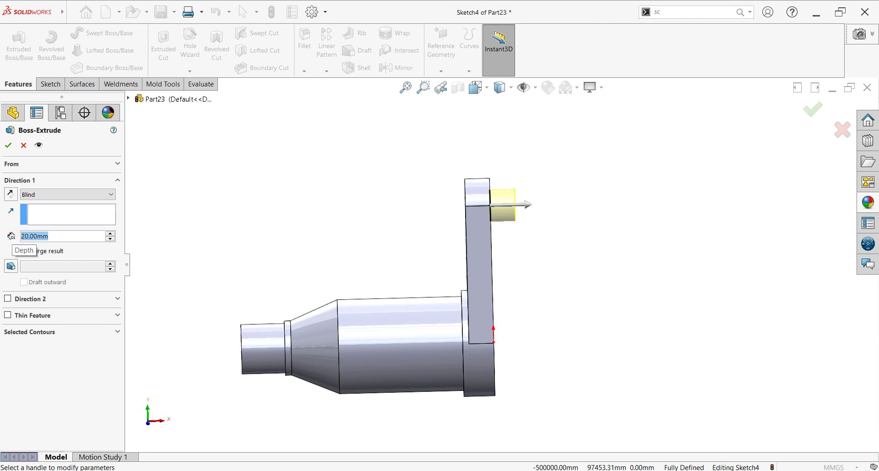
type("50")
key("Return")
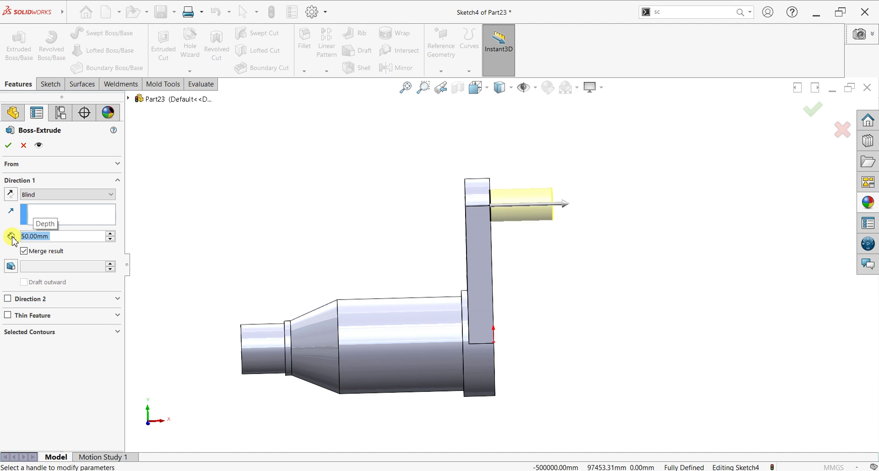
middle_click_drag(310, 218, 335, 255)
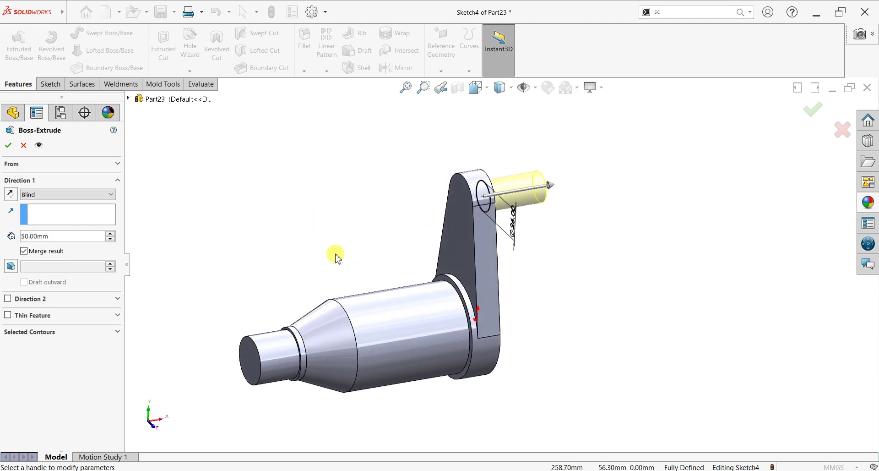
type("100")
key("Return")
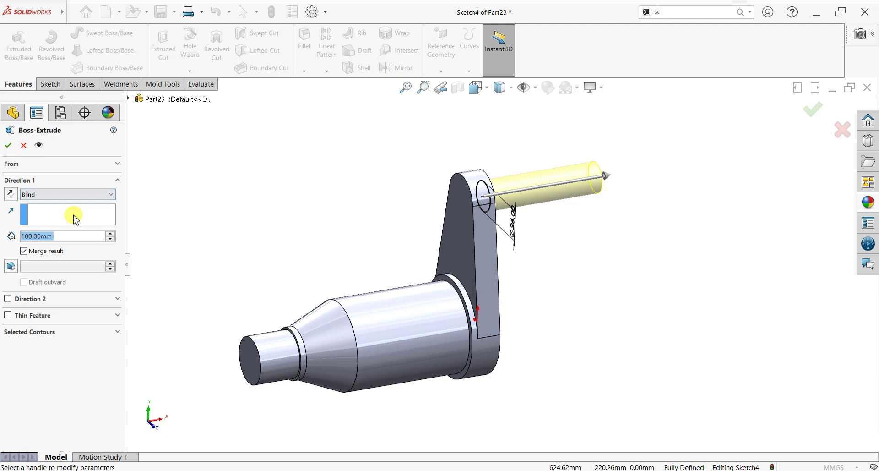
type("80")
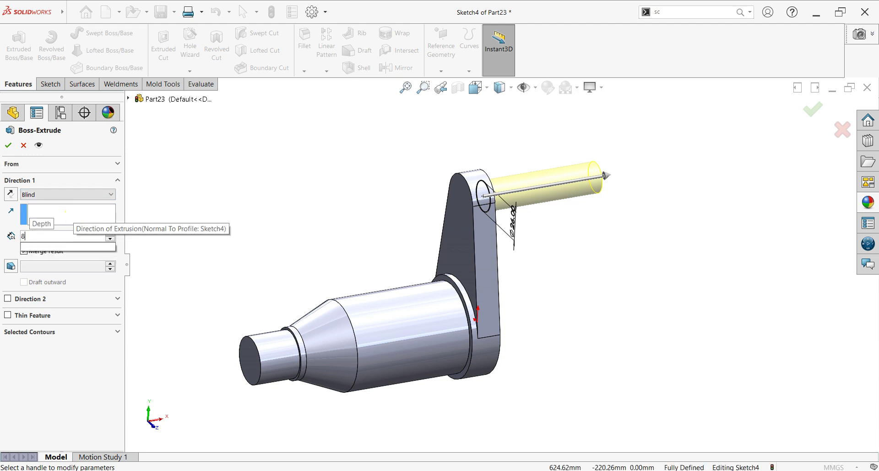
key("Return")
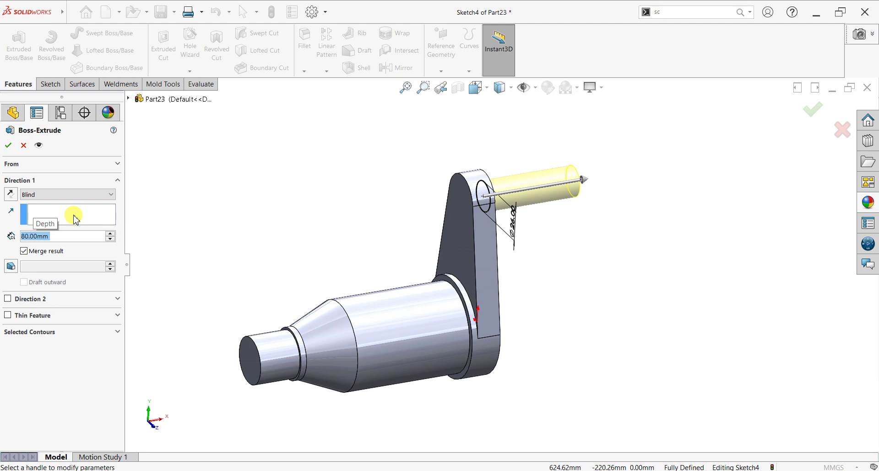
left_click(9, 146)
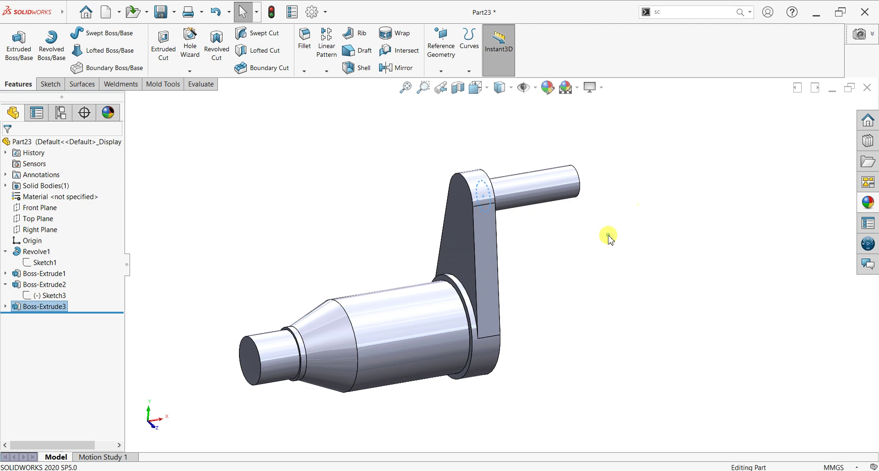
Mirror the whole crank body about the pin's free end face, merging the solids.
left_click(396, 67)
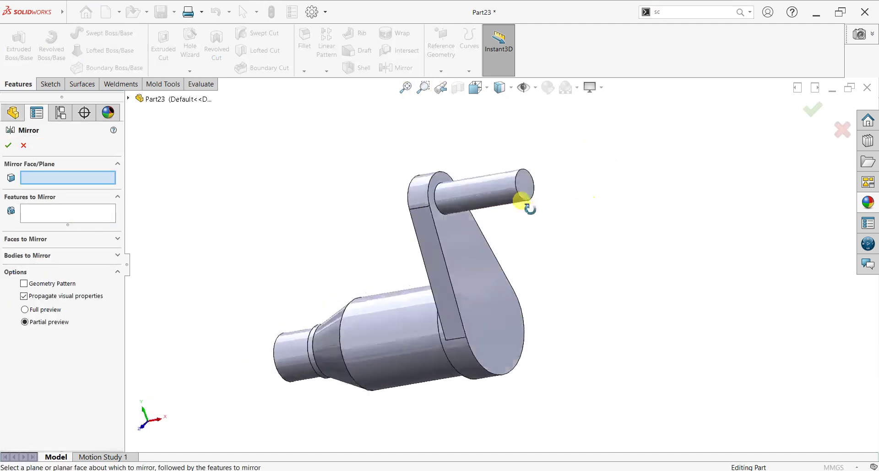
left_click(528, 189)
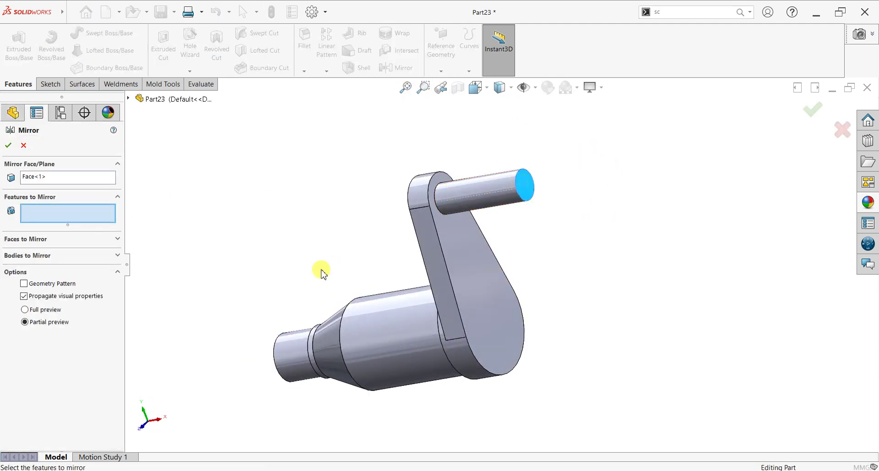
left_click(30, 255)
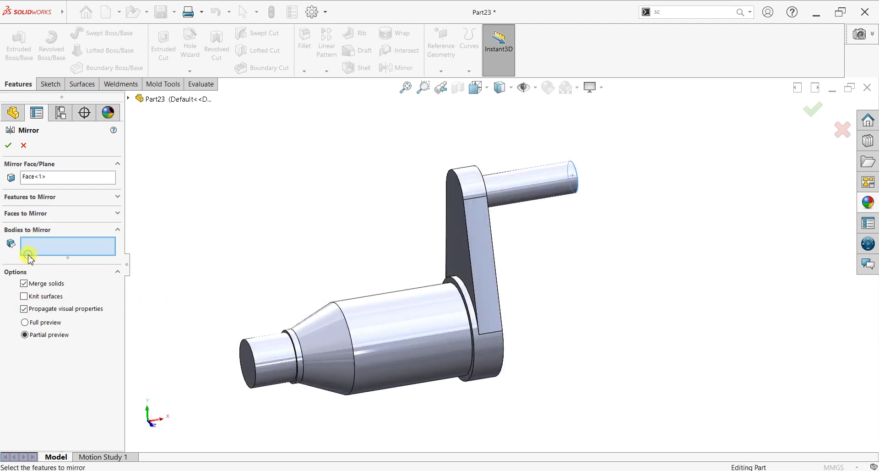
left_click(364, 341)
left_click(10, 146)
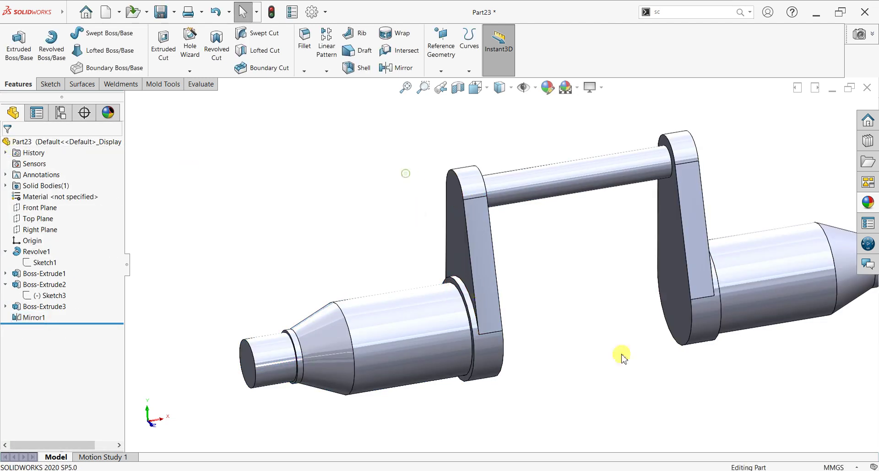
scroll(595, 357, "up", 3)
middle_click_drag(589, 357, 569, 348)
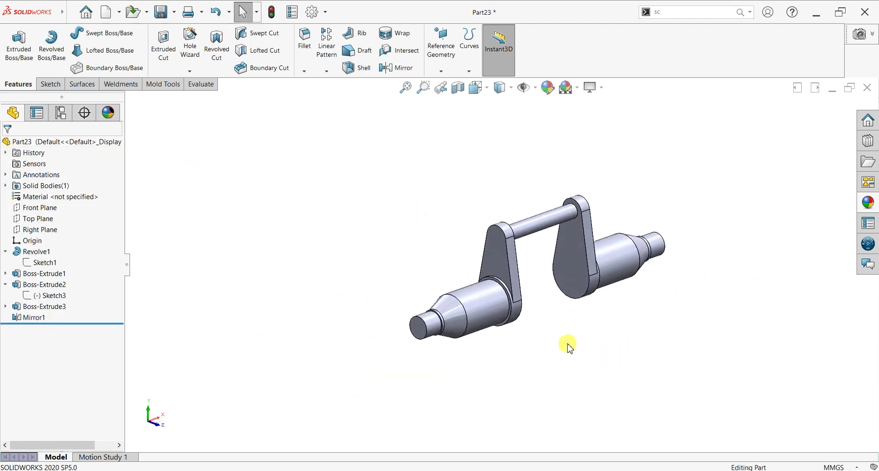
scroll(547, 299, "down", 4)
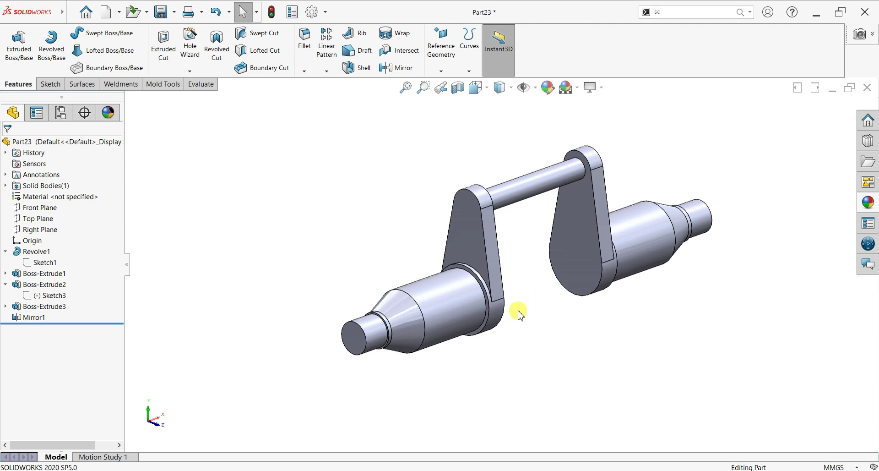
scroll(373, 334, "down", 2)
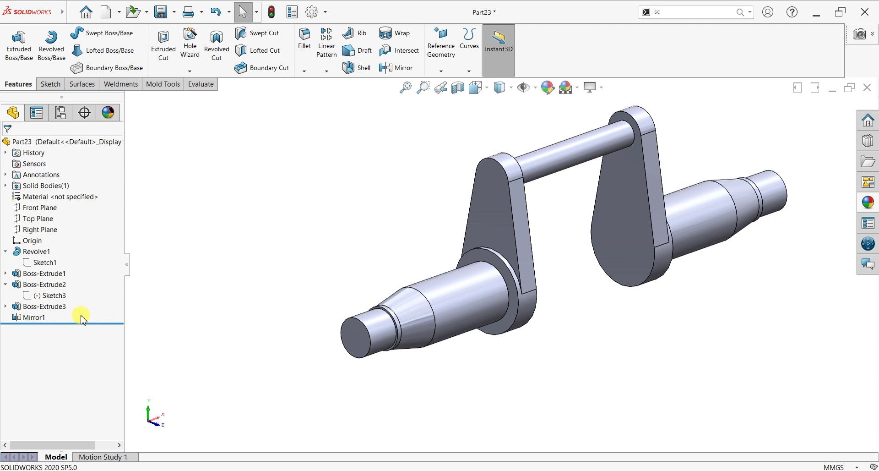
left_click(6, 306)
left_click(33, 317)
left_click(37, 288)
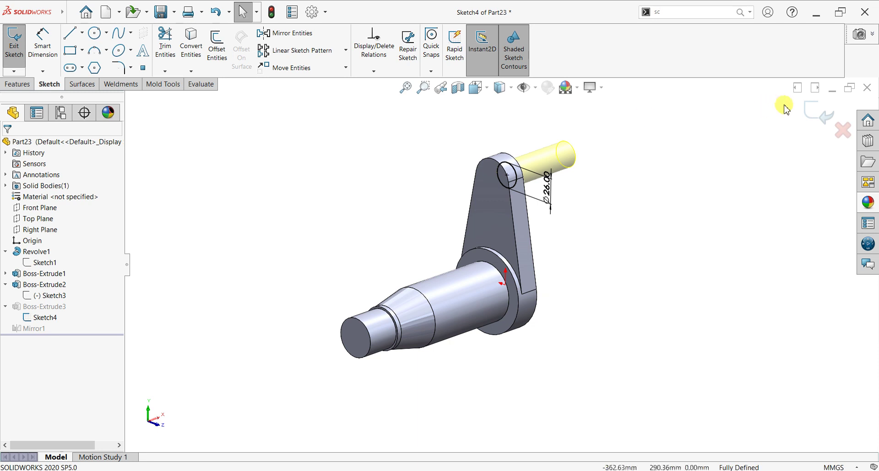
left_click(810, 109)
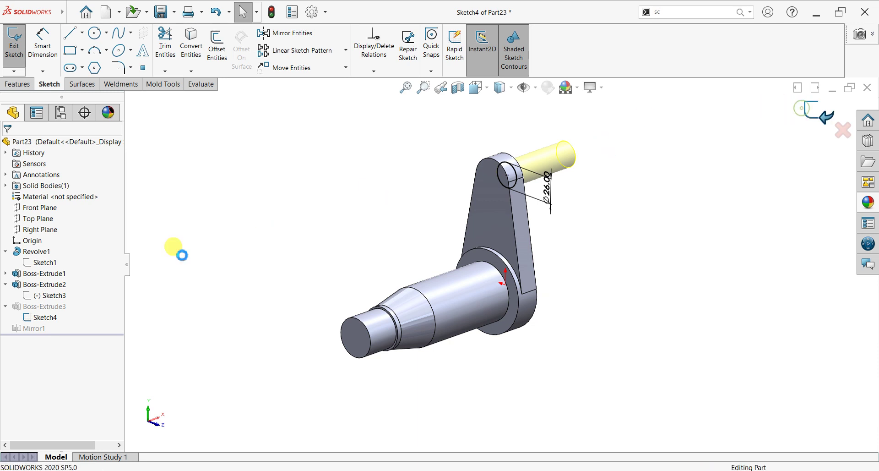
Edit the pin's extrusion and set its depth to 50 mm.
left_click(34, 306)
left_click(539, 356)
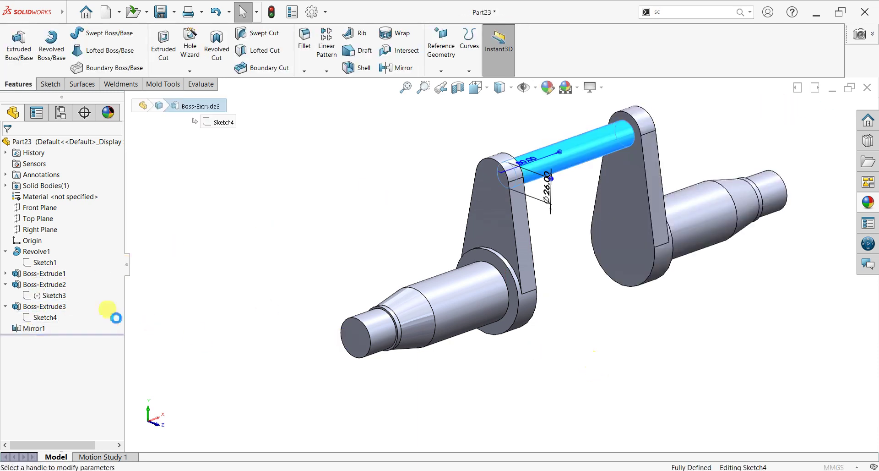
type("50")
key("Return")
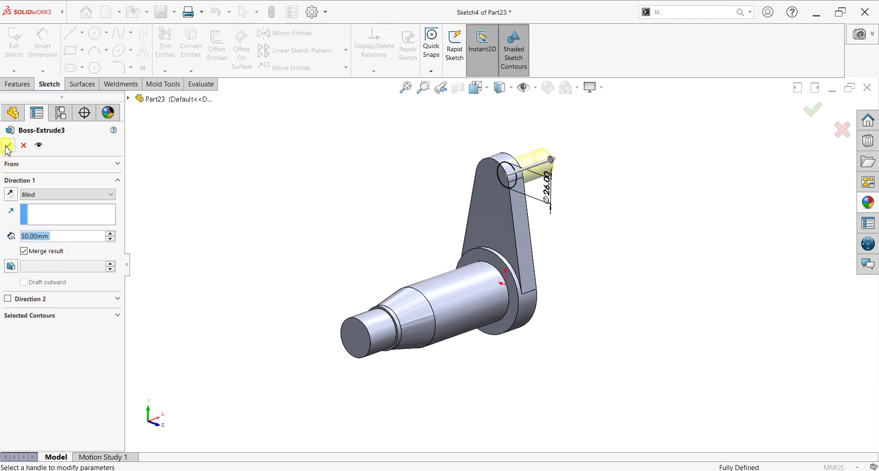
left_click(814, 111)
Start a Thread feature on the outer circular edge of the original body's small-diameter shaft end.
middle_click_drag(700, 326, 683, 284)
left_click(441, 314)
scroll(441, 314, "down", 3)
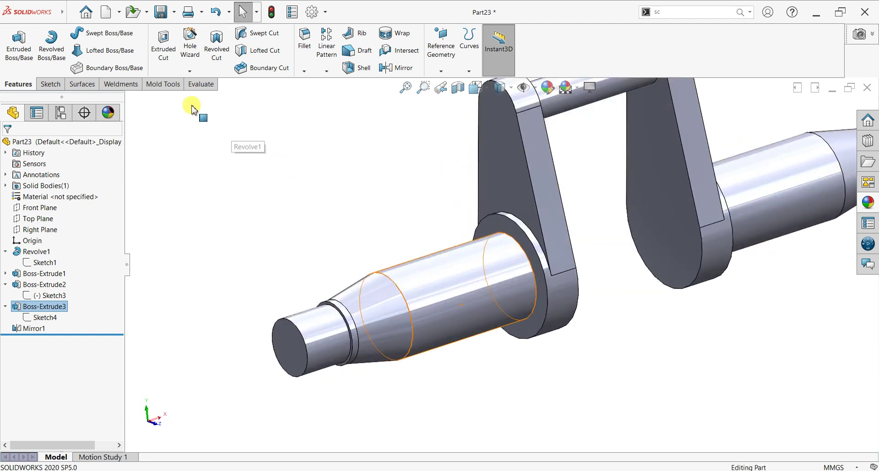
left_click(189, 71)
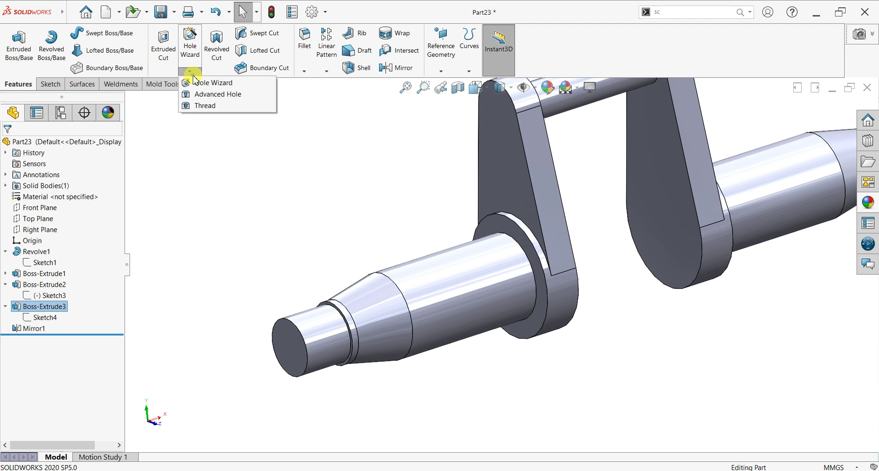
left_click(201, 105)
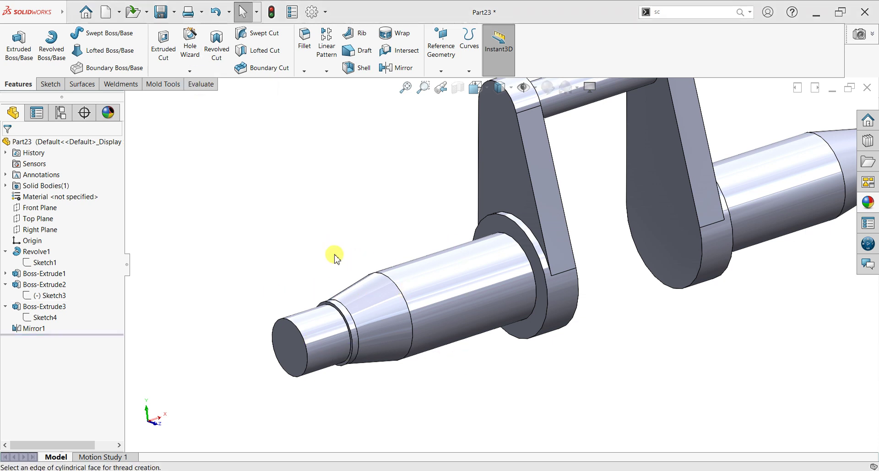
left_click(509, 256)
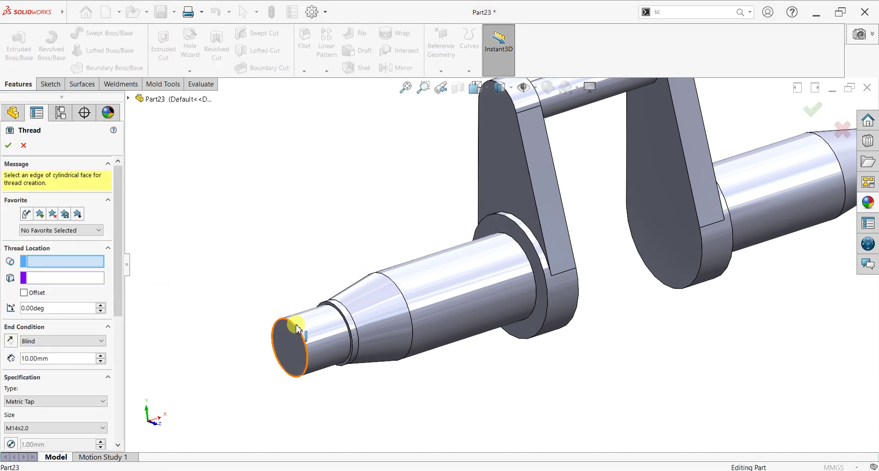
left_click(329, 326)
scroll(329, 325, "down", 5)
scroll(414, 321, "down", 3)
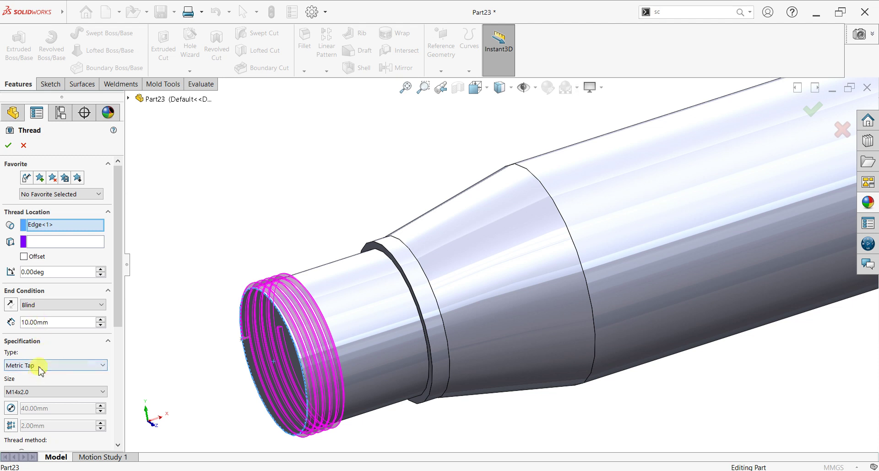
Set the thread's specification type to Metric Die.
left_click(40, 365)
left_click(40, 366)
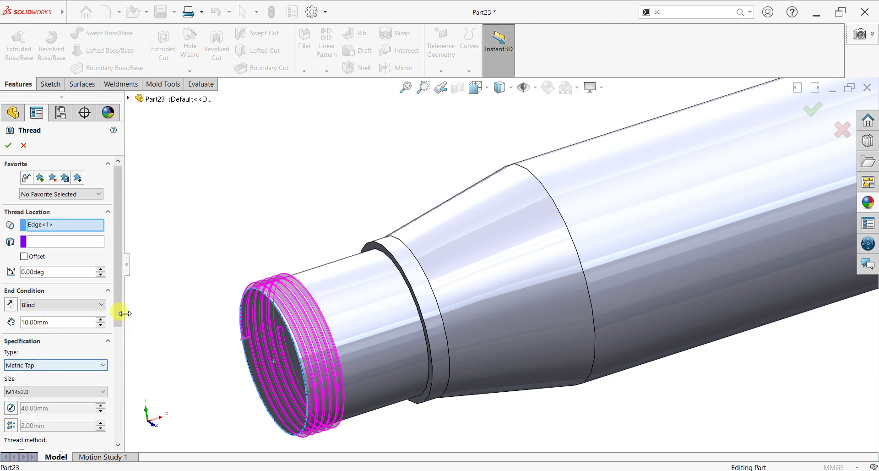
left_click_drag(117, 308, 118, 360)
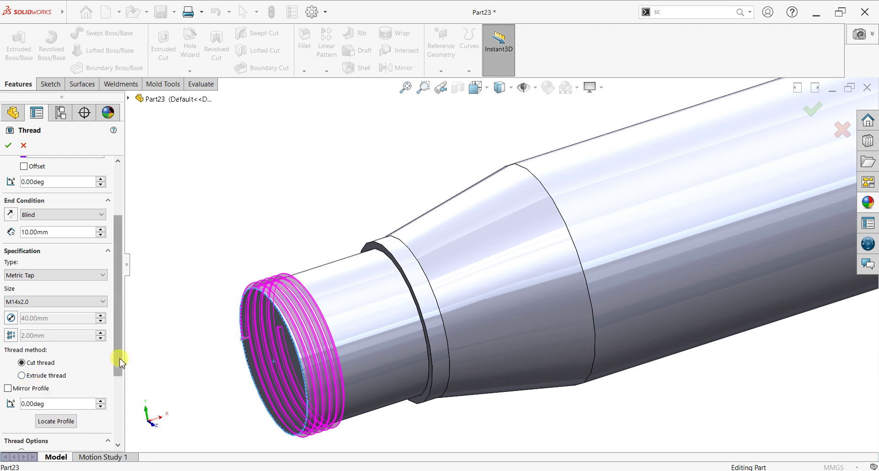
left_click_drag(117, 358, 122, 376)
left_click(55, 250)
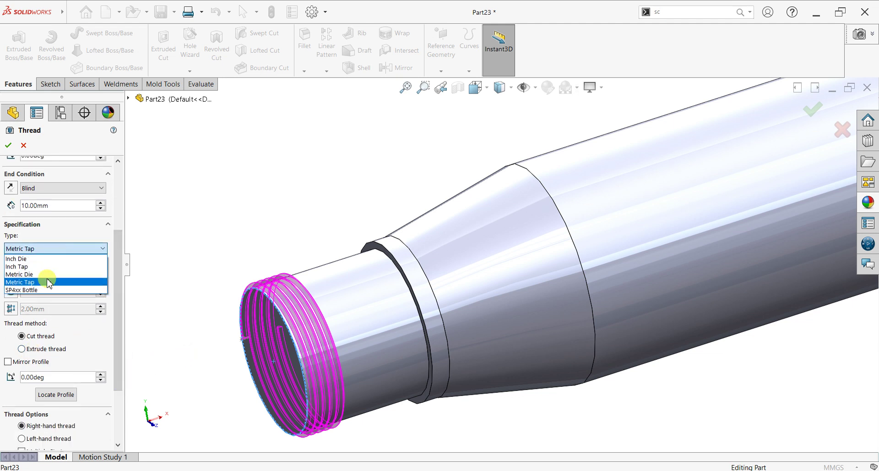
left_click(48, 275)
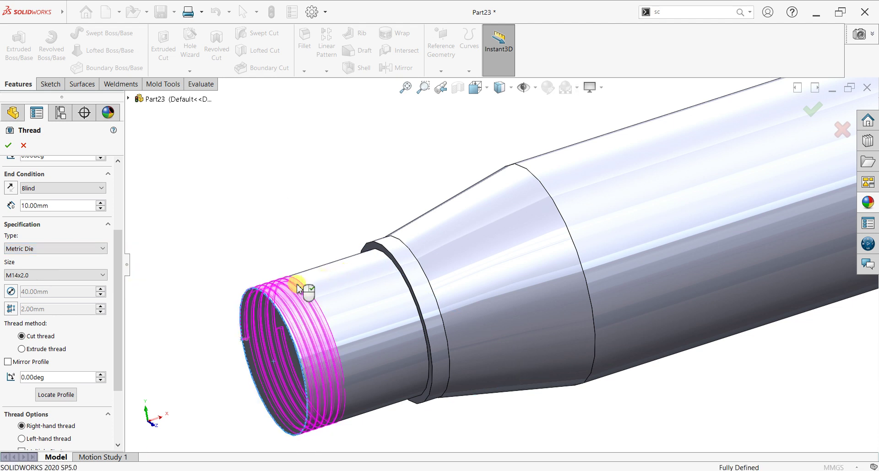
middle_click_drag(324, 310, 310, 315)
scroll(390, 311, "down", 3)
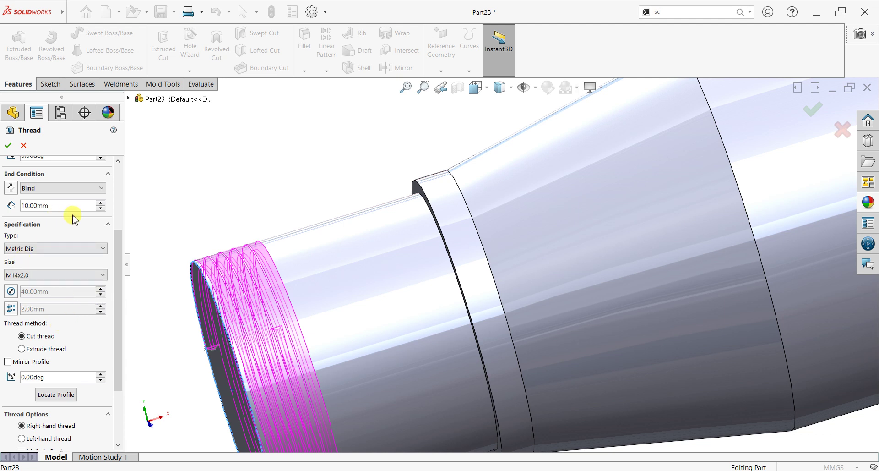
Set the thread's blind depth to 30 mm and add a reversed 5 mm offset so it begins beyond the shaft's end.
left_click(100, 203)
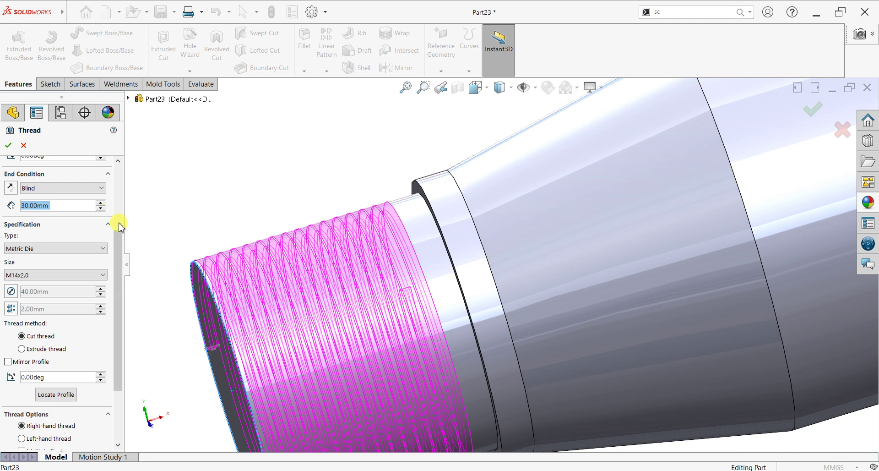
left_click_drag(122, 255, 121, 212)
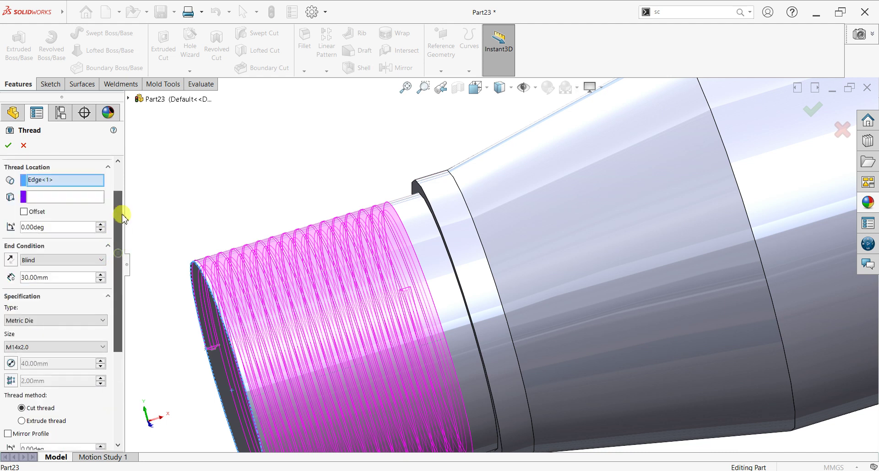
left_click(25, 212)
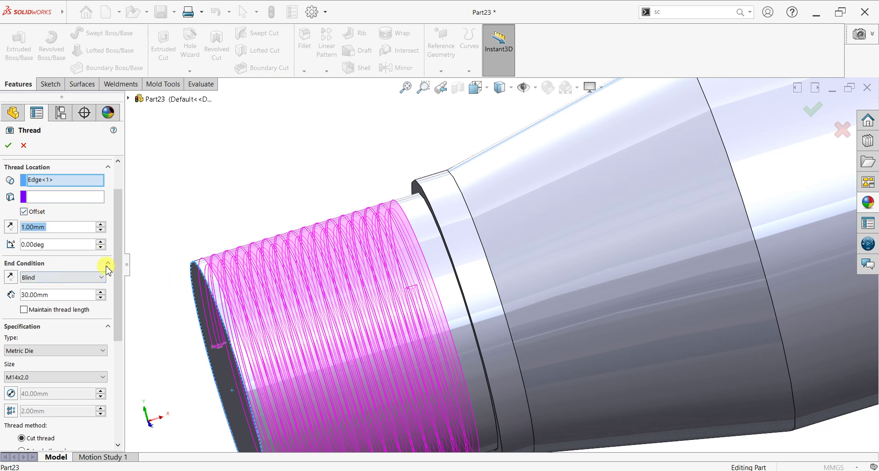
type("5")
key("Return")
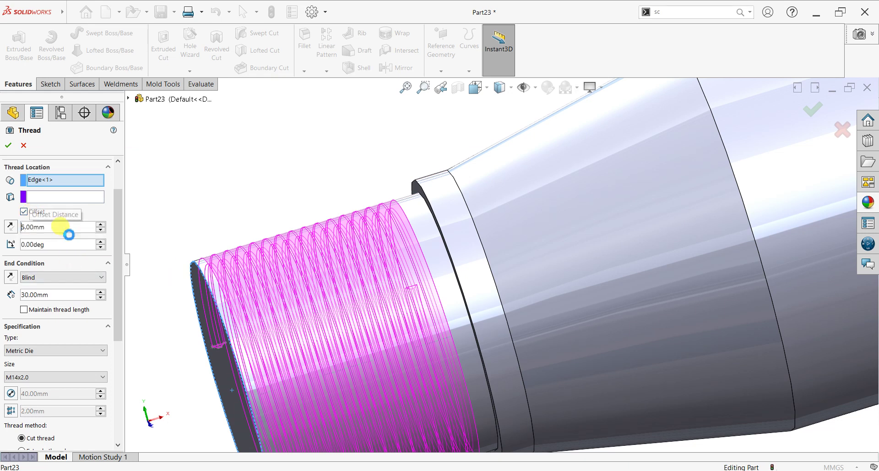
left_click(11, 226)
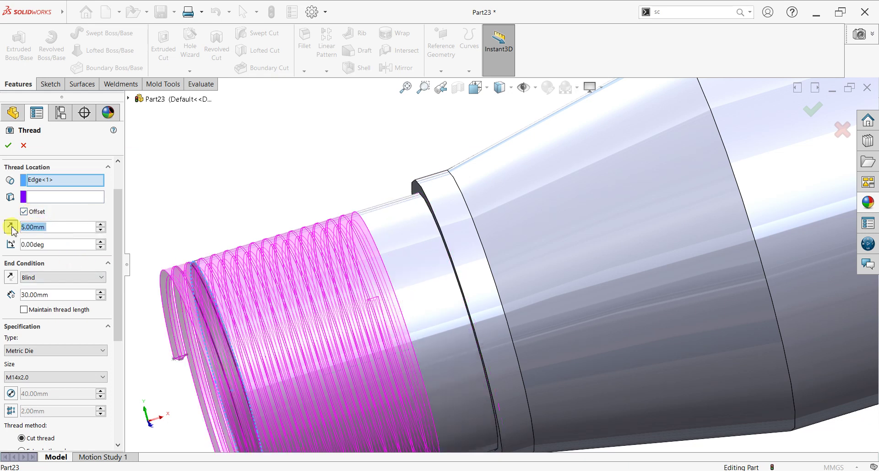
Increase the thread's blind depth by 5 mm to 35 mm and create the thread.
left_click(61, 296)
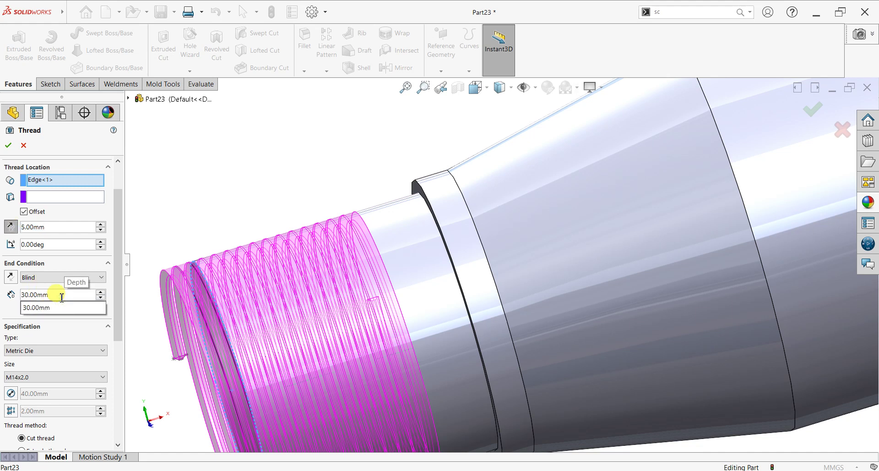
type("+5")
key("Return")
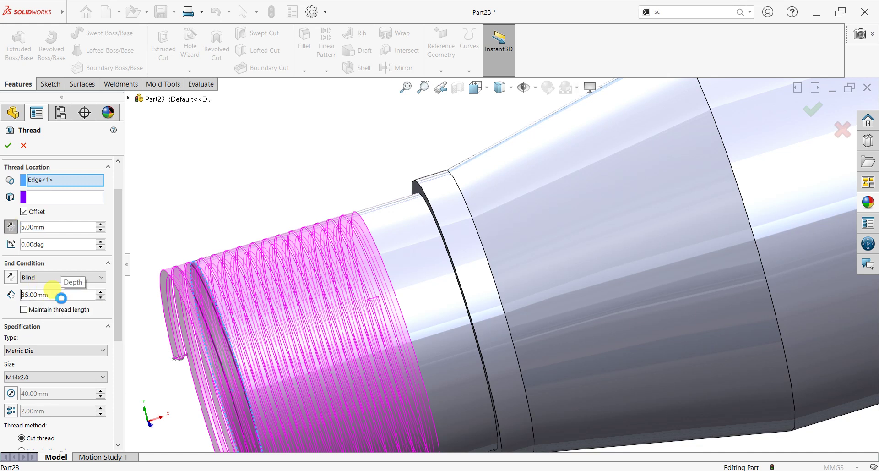
left_click(7, 146)
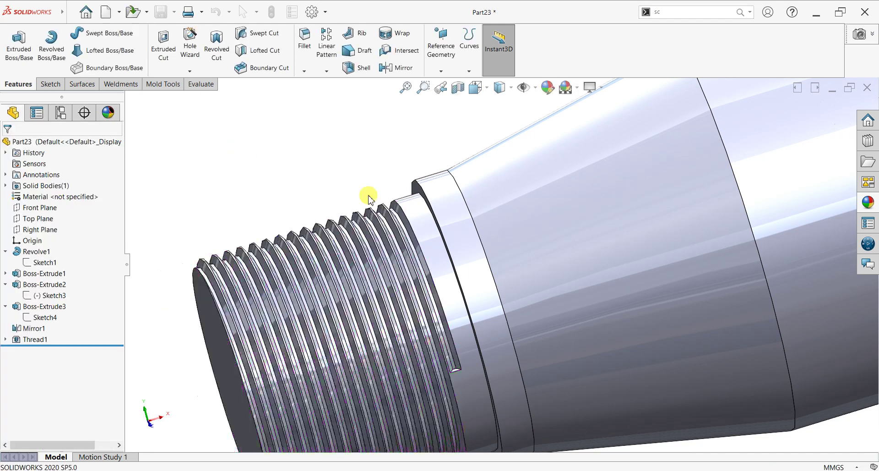
Create a reference plane midway between the facing inner faces of the two crank arms.
scroll(407, 321, "up", 3)
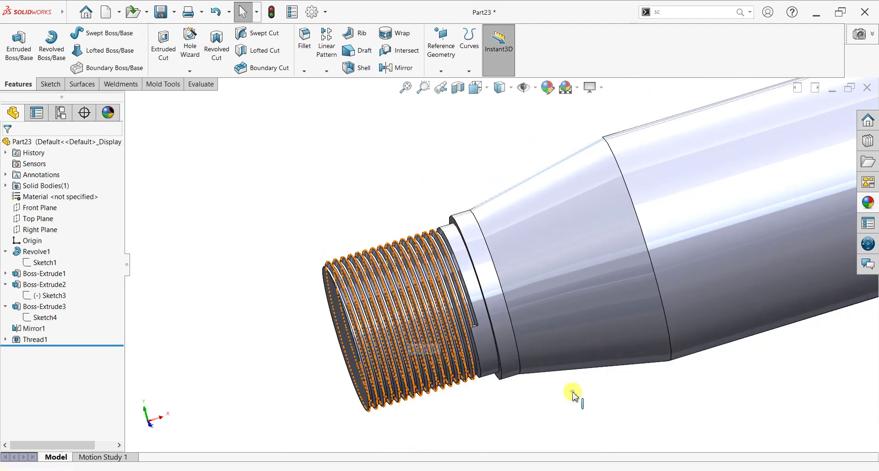
scroll(570, 394, "up", 5)
scroll(566, 378, "up", 3)
middle_click_drag(562, 372, 585, 369)
scroll(759, 287, "down", 2)
scroll(731, 289, "up", 3)
scroll(749, 150, "down", 2)
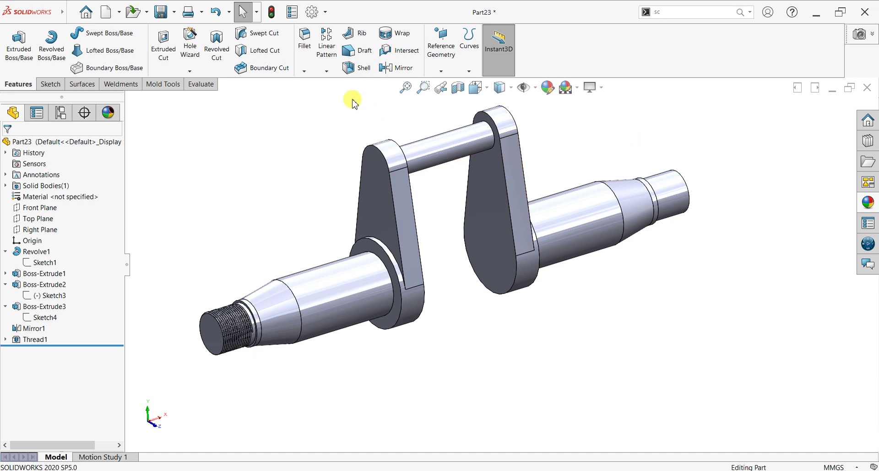
left_click(438, 71)
left_click(255, 149)
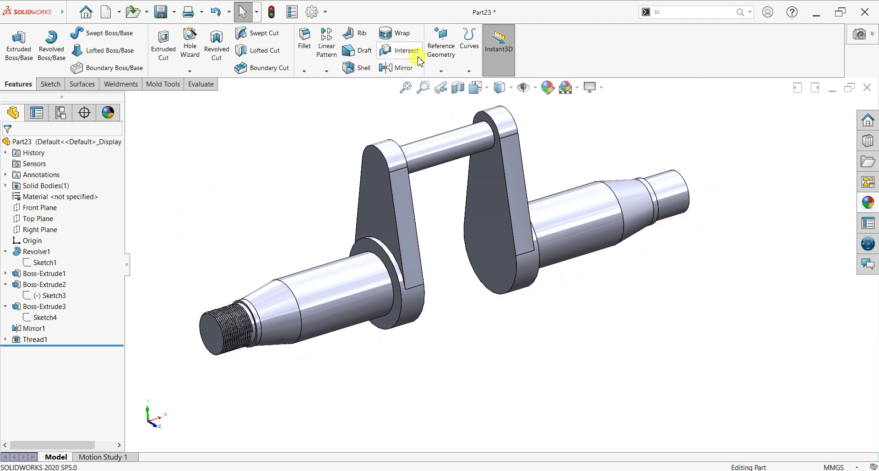
left_click(440, 71)
left_click(457, 122)
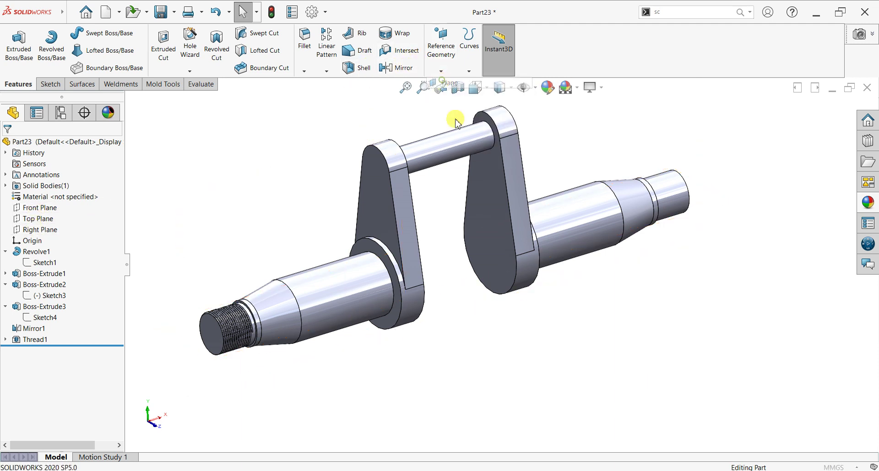
left_click(482, 186)
middle_click_drag(449, 250, 418, 229)
left_click(389, 248)
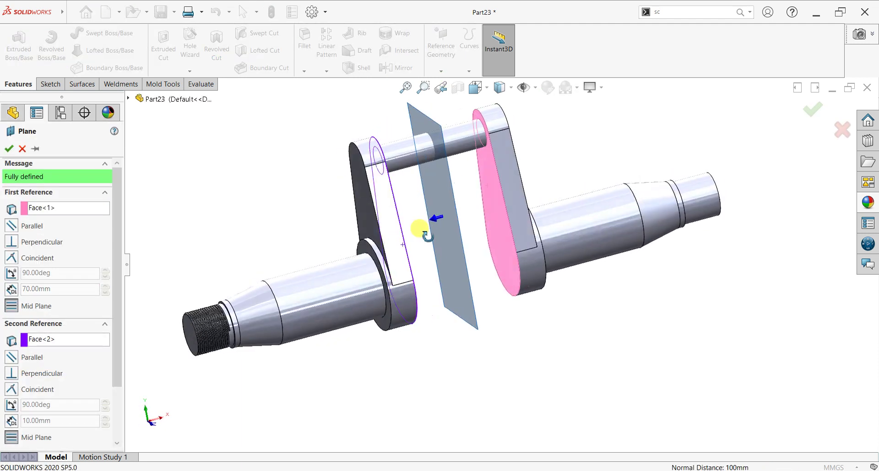
left_click(7, 149)
middle_click_drag(597, 167, 600, 168)
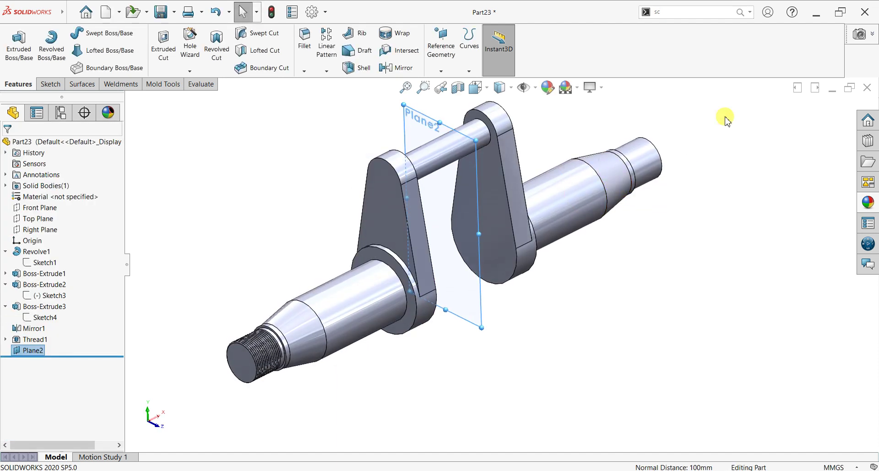
Mirror the thread onto the opposite shaft end about the midway reference plane using Geometry Pattern, and hide that plane.
scroll(725, 118, "down", 1)
left_click(387, 69)
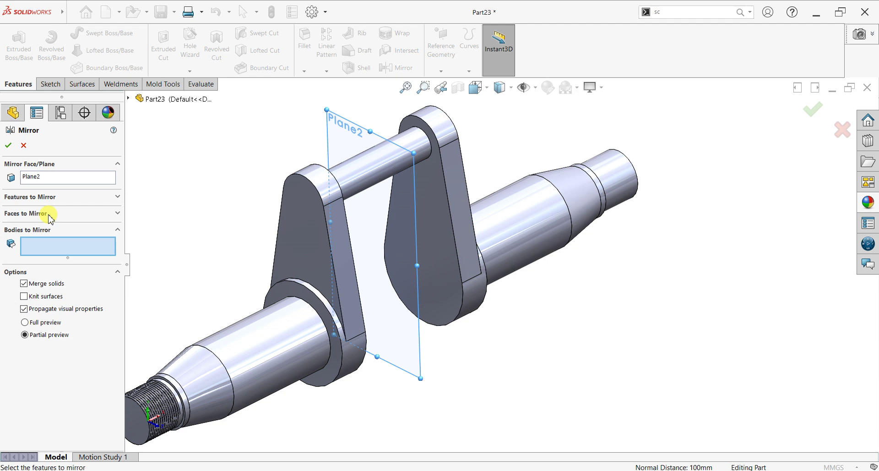
left_click(33, 196)
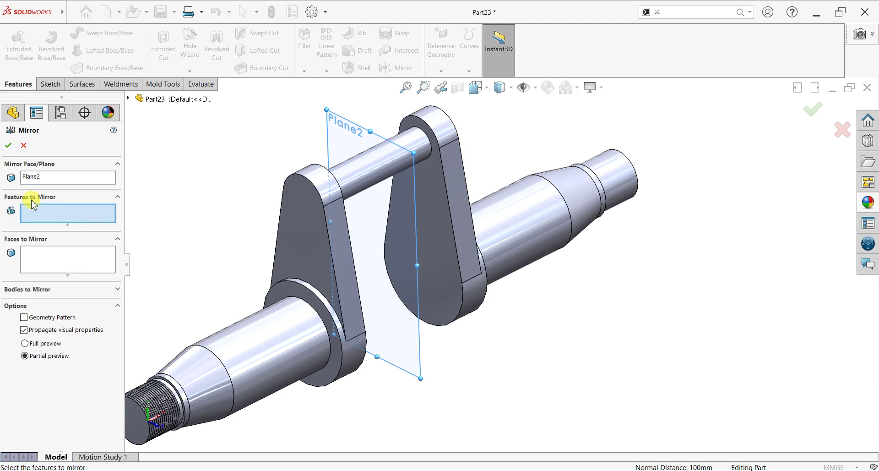
left_click(129, 99)
left_click(153, 264)
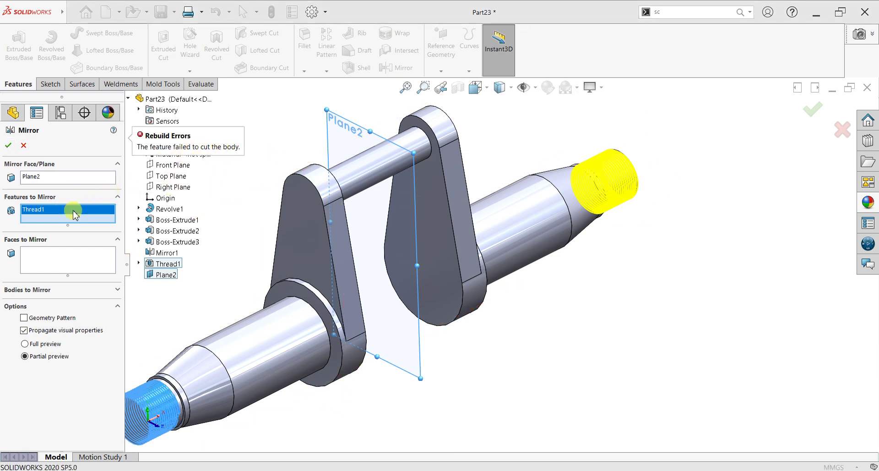
left_click(24, 317)
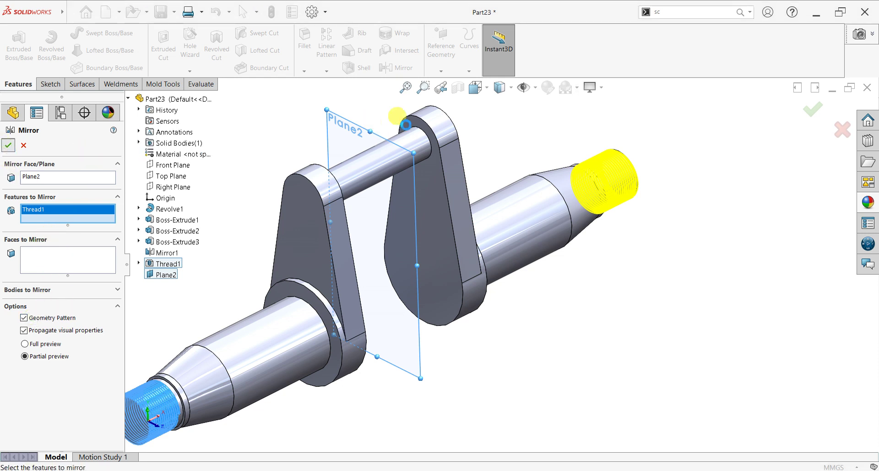
left_click(529, 113)
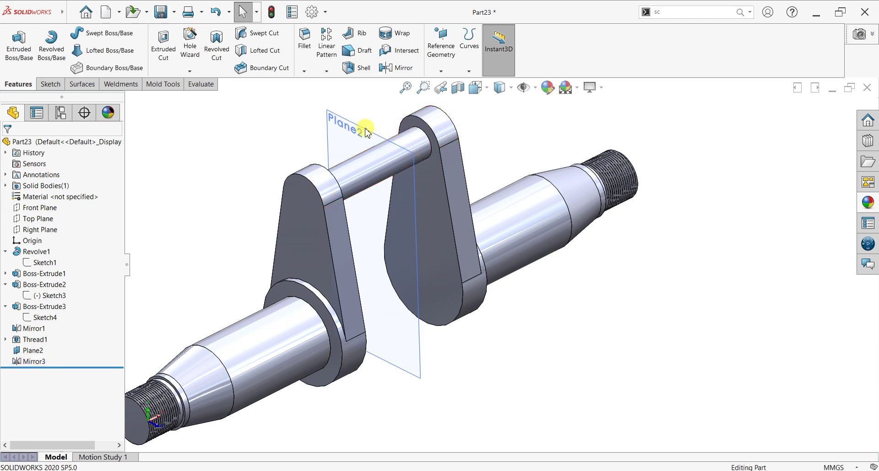
left_click(384, 123)
left_click(396, 101)
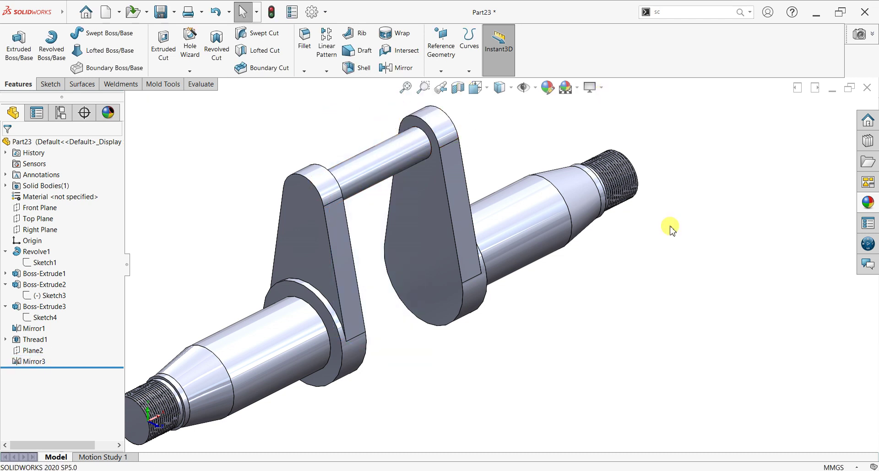
Set up a 2 mm by 45° chamfer on the two circular edges where the pin meets the crank arms.
scroll(493, 304, "up", 2)
middle_click_drag(490, 335, 410, 330)
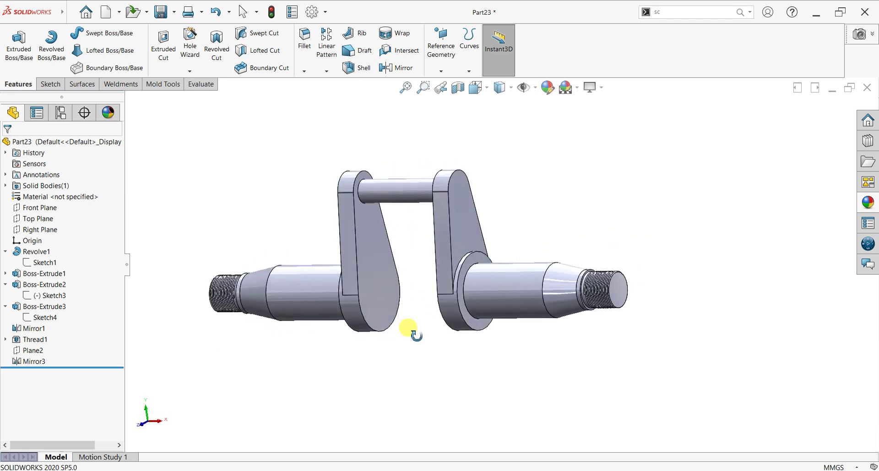
scroll(469, 149, "down", 3)
scroll(315, 140, "down", 2)
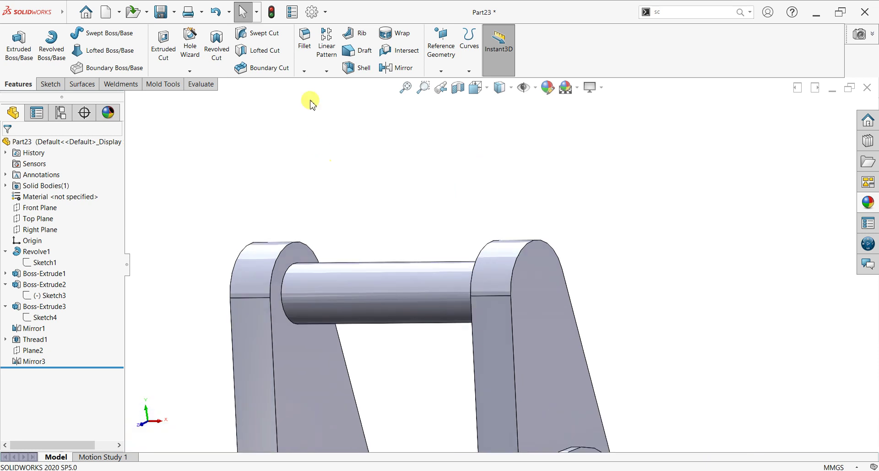
left_click(305, 71)
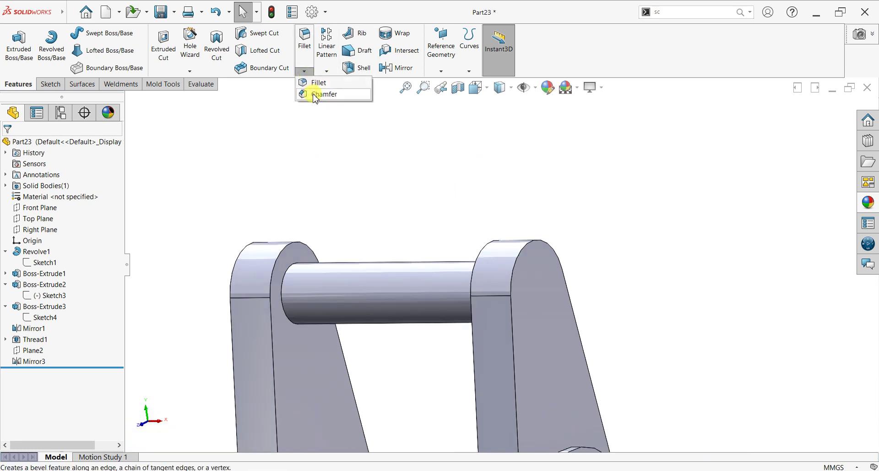
left_click(314, 94)
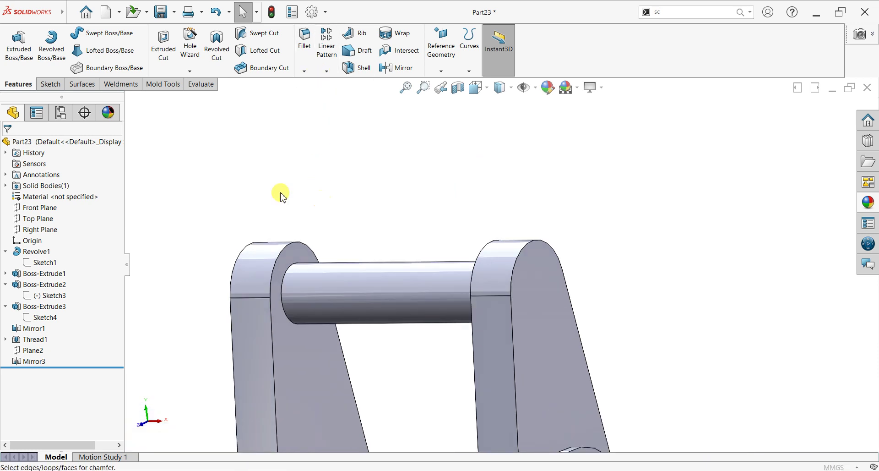
type("2")
key("Return")
left_click(286, 273)
middle_click_drag(481, 290, 548, 273)
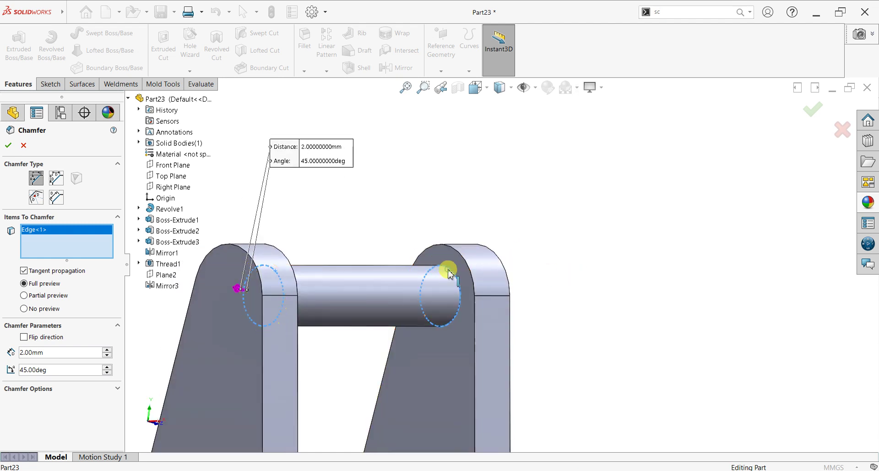
left_click(449, 272)
scroll(447, 319, "up", 5)
scroll(366, 376, "down", 5)
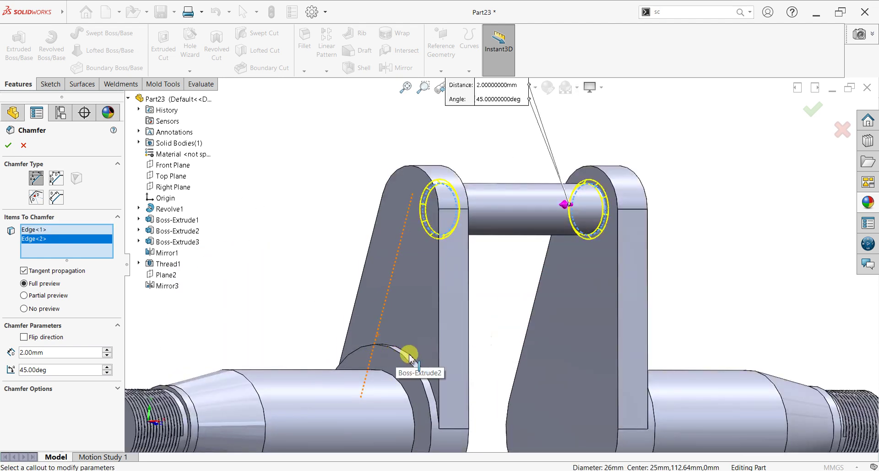
Add the circular edges where both shafts meet the arm collars to the chamfer and create it.
scroll(627, 345, "up", 5)
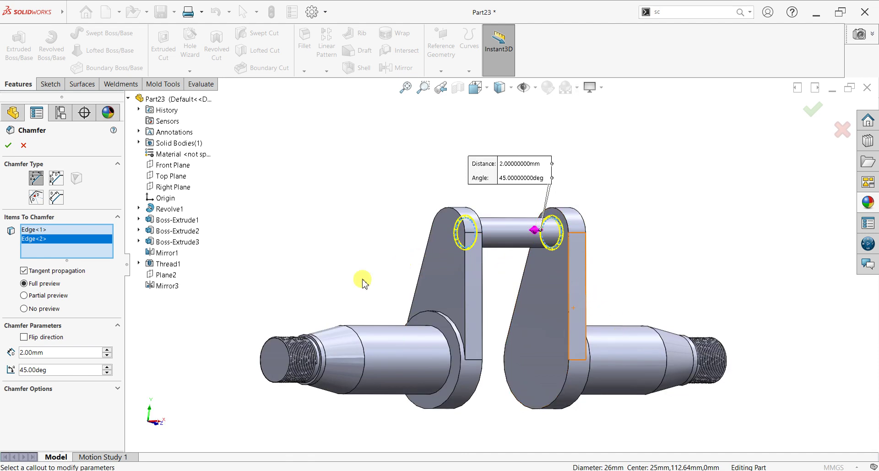
left_click(447, 347)
middle_click_drag(565, 358, 506, 364)
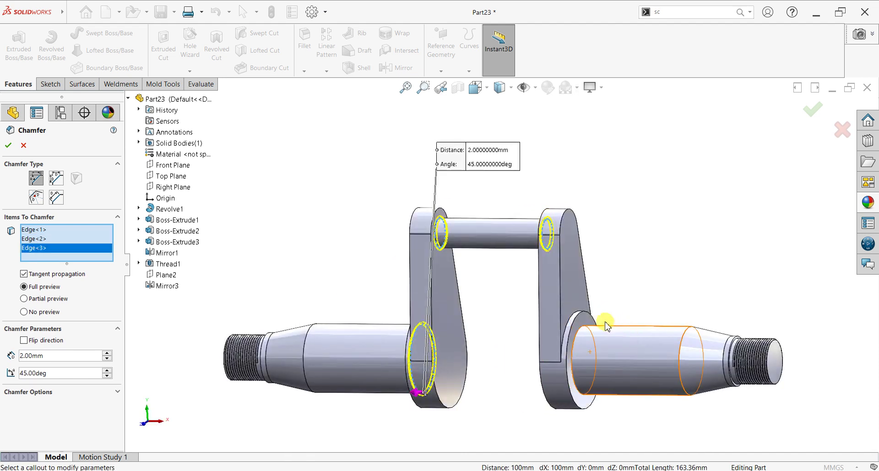
left_click(579, 328)
middle_click_drag(427, 338, 443, 359)
left_click(7, 145)
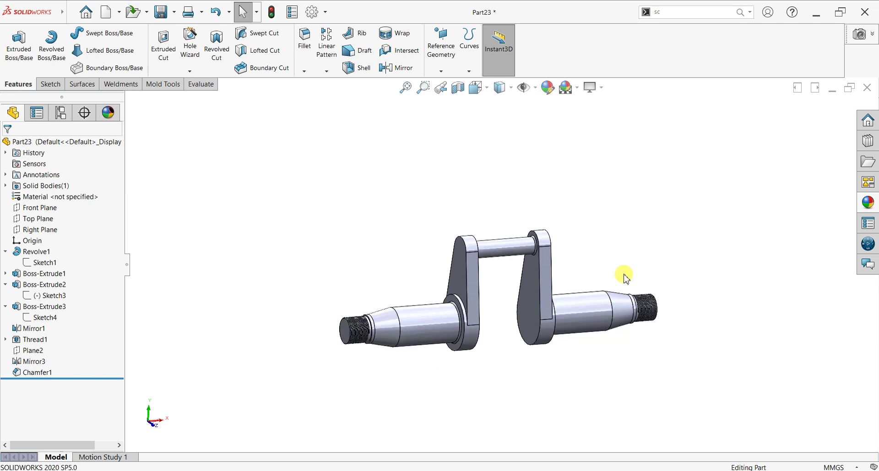
Orient the crankshaft to the isometric view and turn on shadows in shaded mode.
middle_click_drag(624, 275, 632, 291)
key("space")
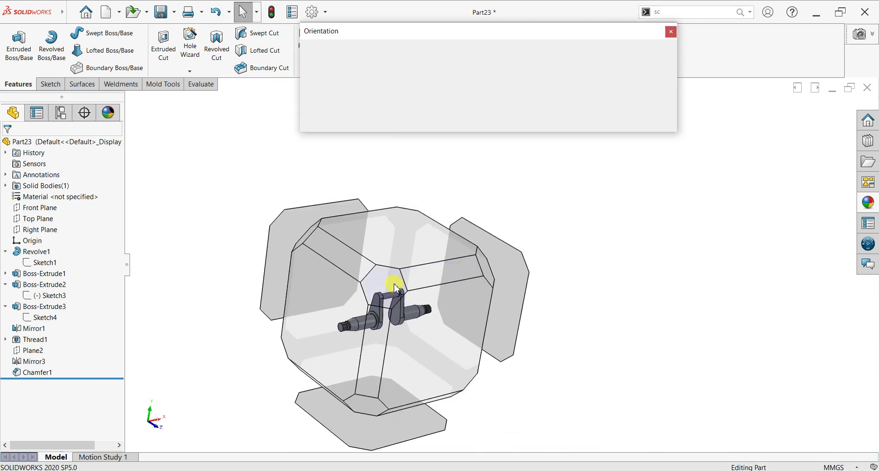
left_click(393, 282)
left_click(595, 88)
left_click(609, 114)
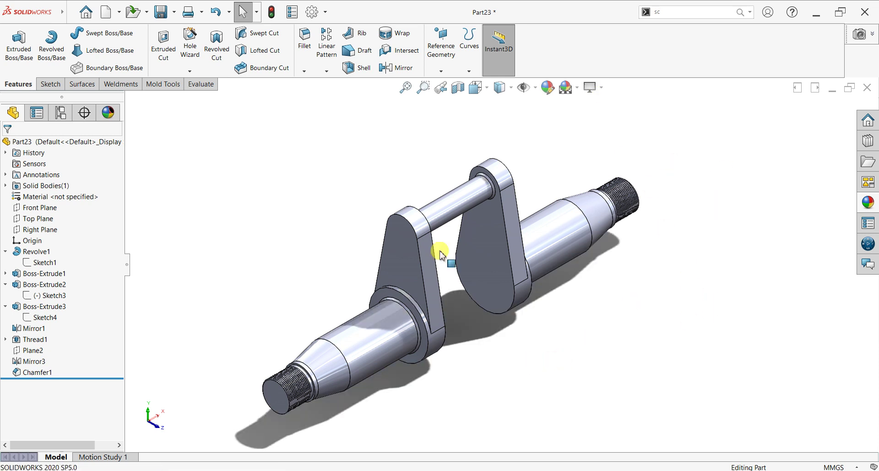
Assign the Alloy Steel material from the Steel category to the part.
right_click(40, 197)
left_click(73, 202)
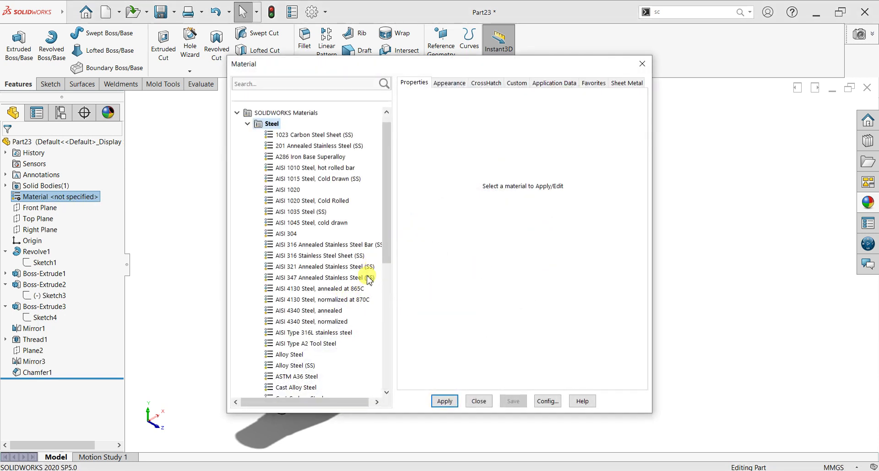
left_click_drag(389, 270, 385, 287)
left_click(293, 266)
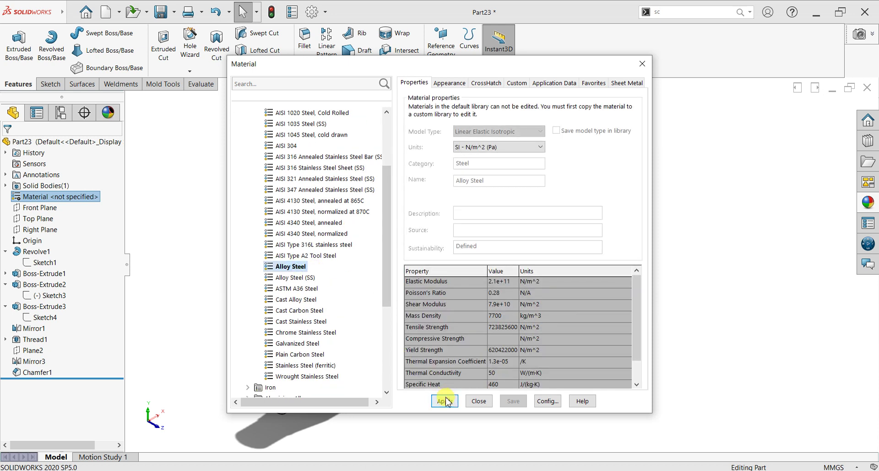
left_click(476, 401)
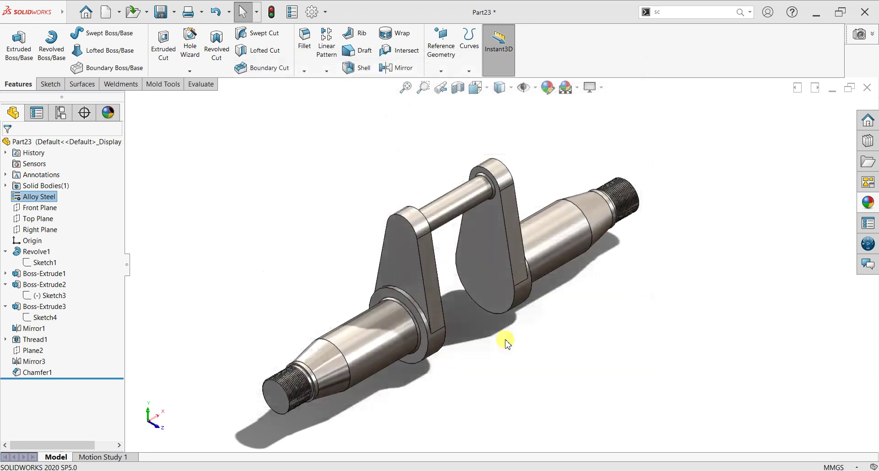
Switch RealView graphics off and back on to compare how the crankshaft is rendered.
middle_click_drag(487, 349, 536, 143)
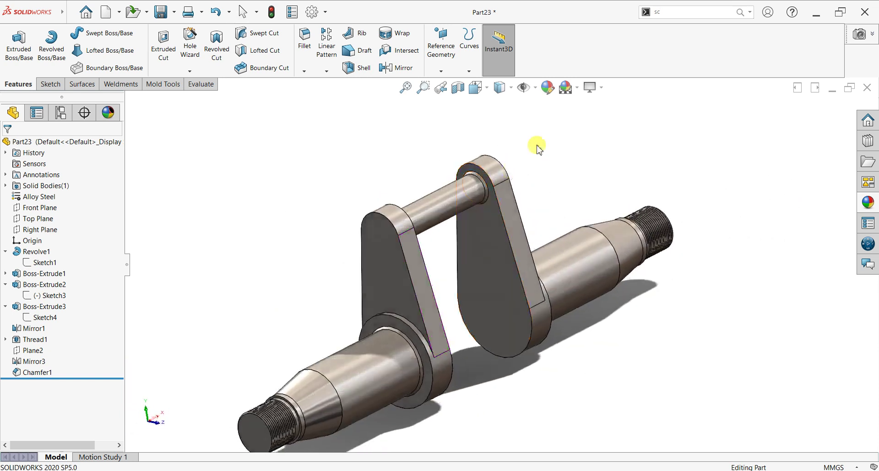
left_click(593, 87)
left_click(613, 103)
left_click(590, 86)
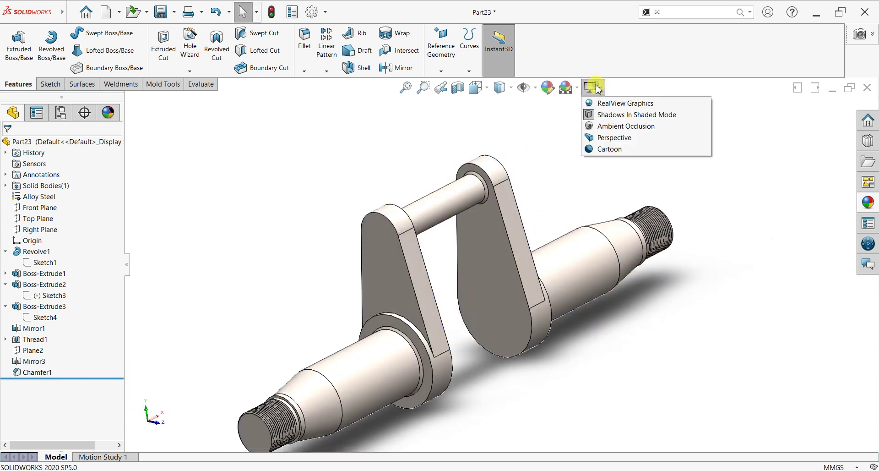
left_click(613, 103)
middle_click_drag(603, 348, 567, 345)
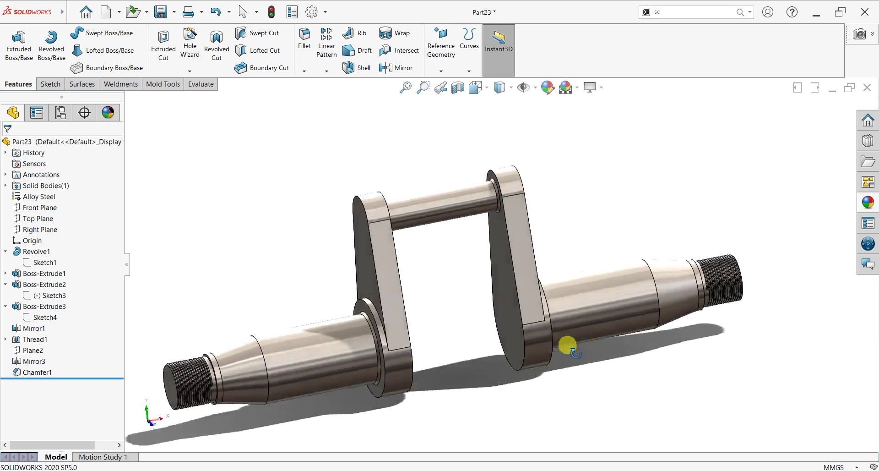
scroll(578, 357, "down", 1)
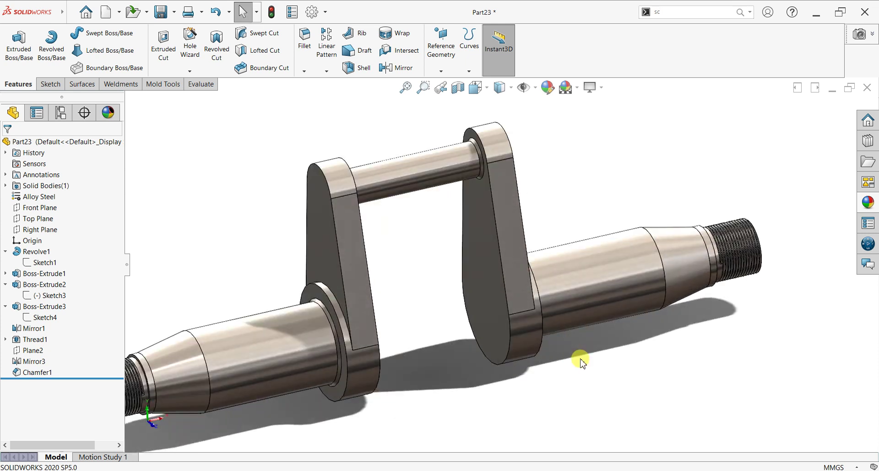
Change the colour of the whole part's satin finish stainless steel appearance to golden yellow.
left_click(547, 87)
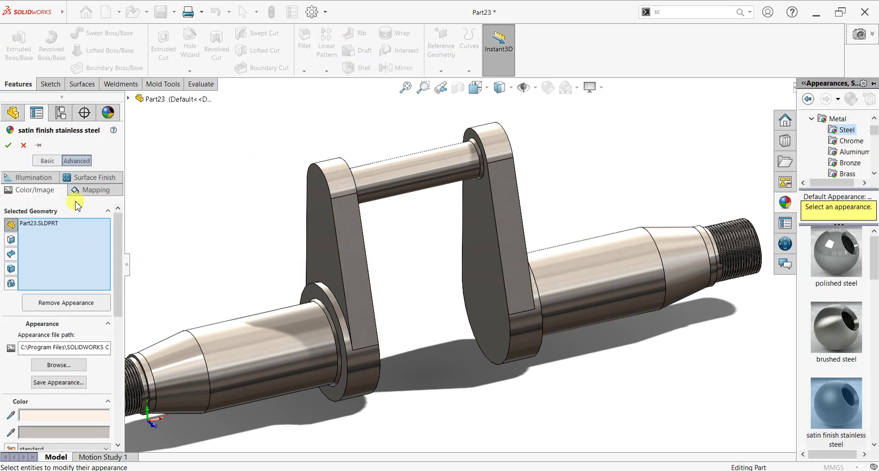
left_click_drag(118, 248, 118, 298)
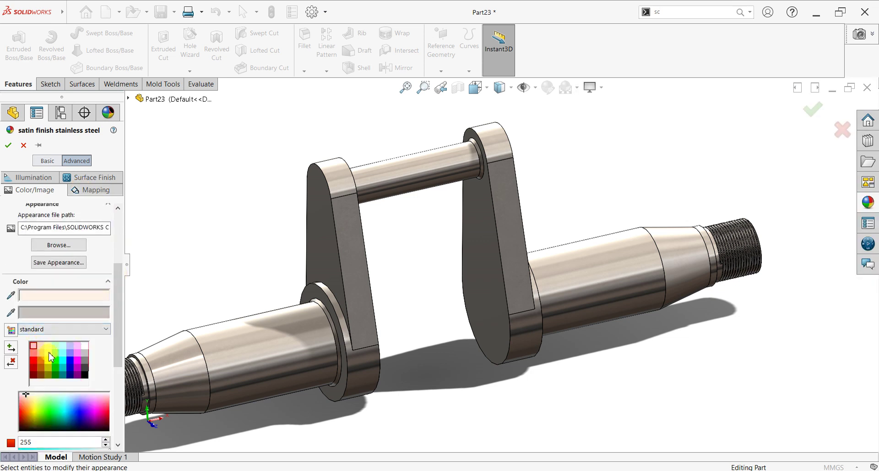
left_click(33, 354)
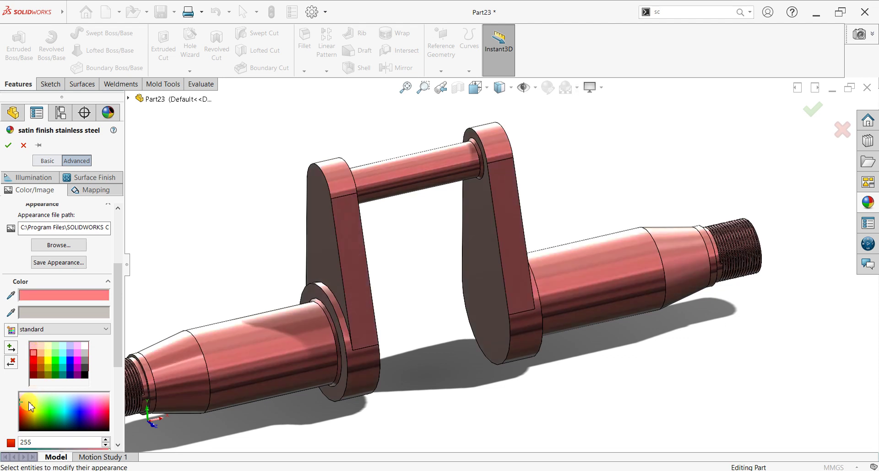
left_click(28, 403)
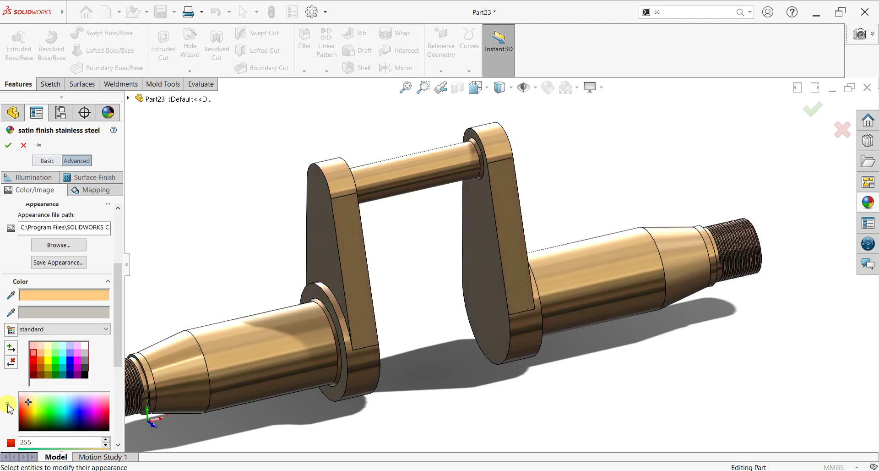
left_click(36, 403)
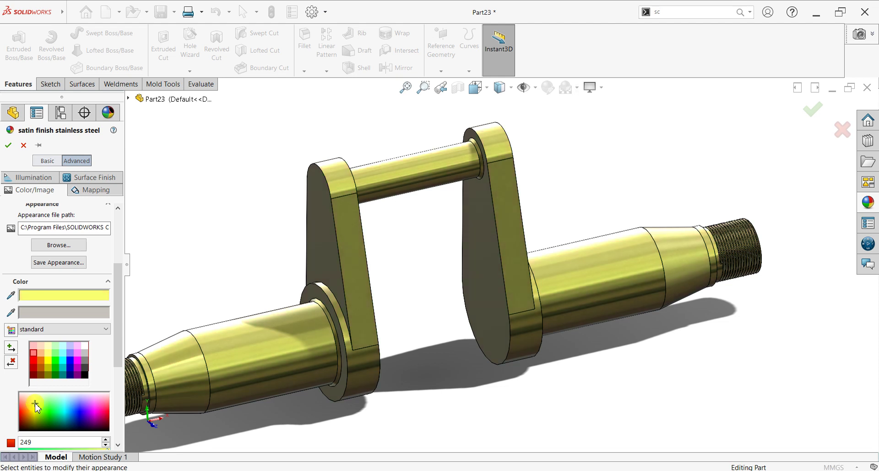
left_click(28, 401)
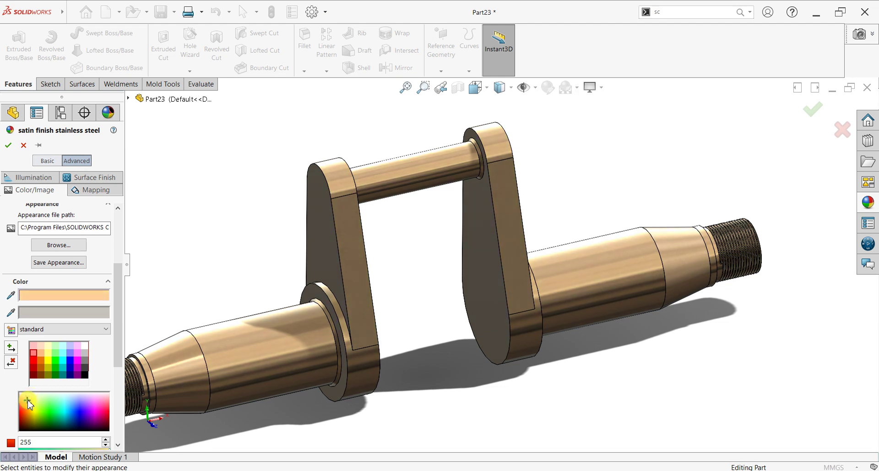
left_click(25, 407)
left_click(32, 411)
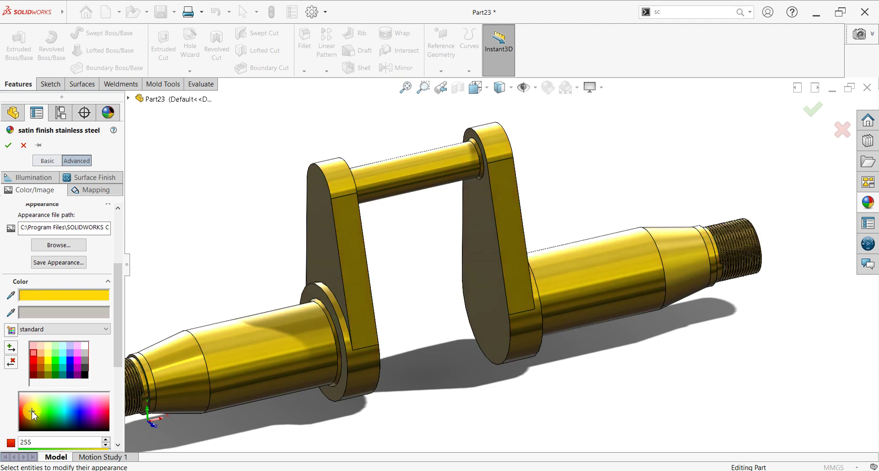
left_click(8, 145)
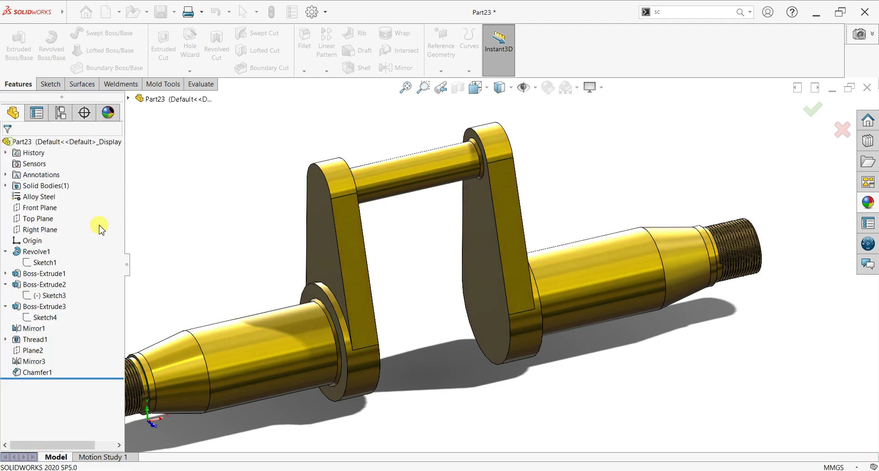
Return the gold-coloured crankshaft to the isometric view.
scroll(494, 348, "up", 3)
scroll(492, 357, "up", 3)
key("space")
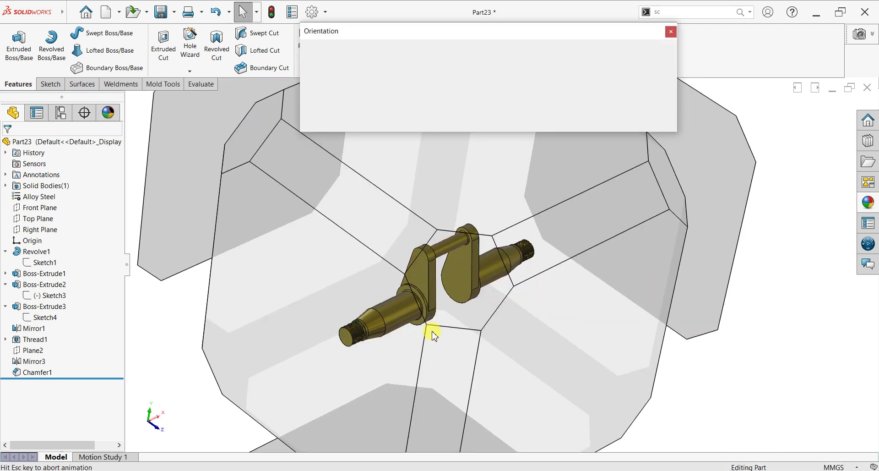
left_click(401, 311)
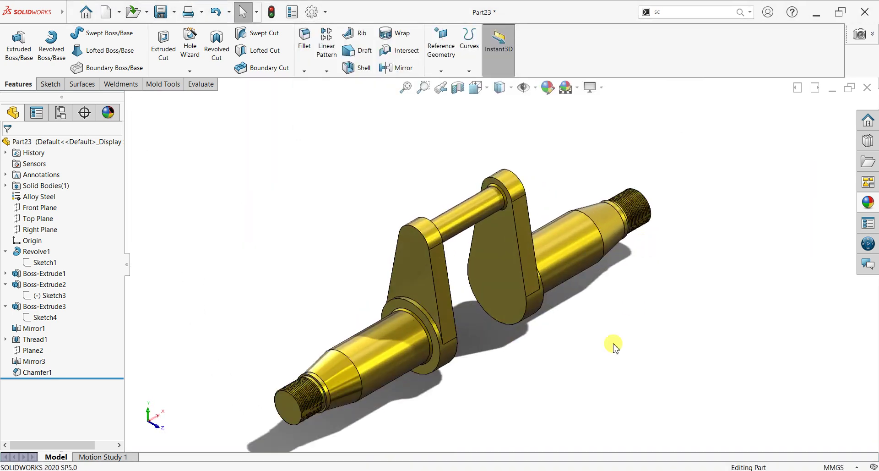